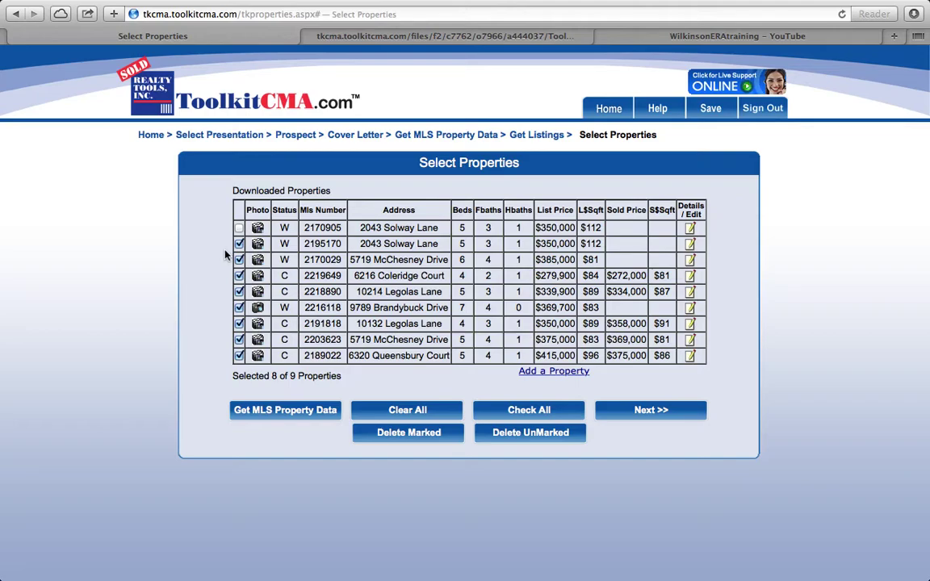
left_click(239, 229)
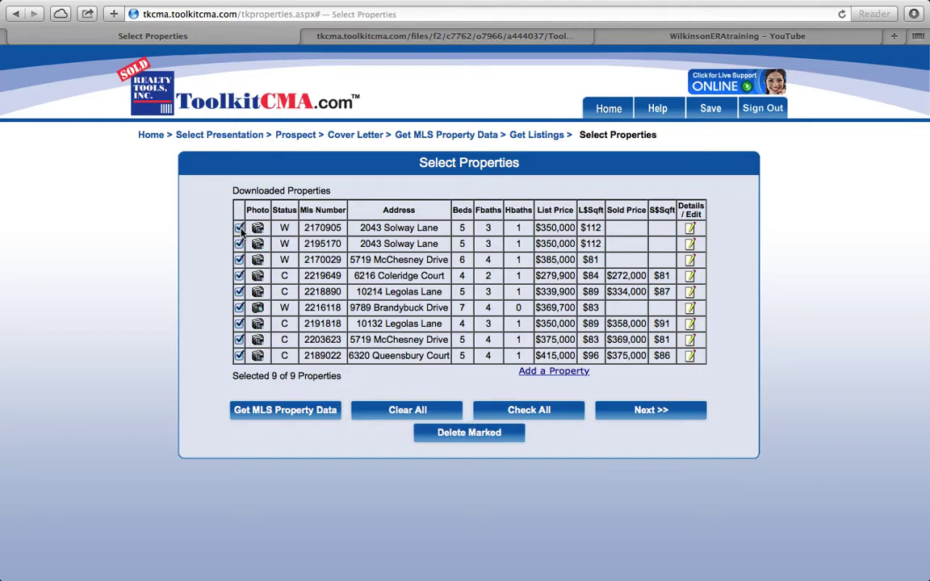
left_click(650, 412)
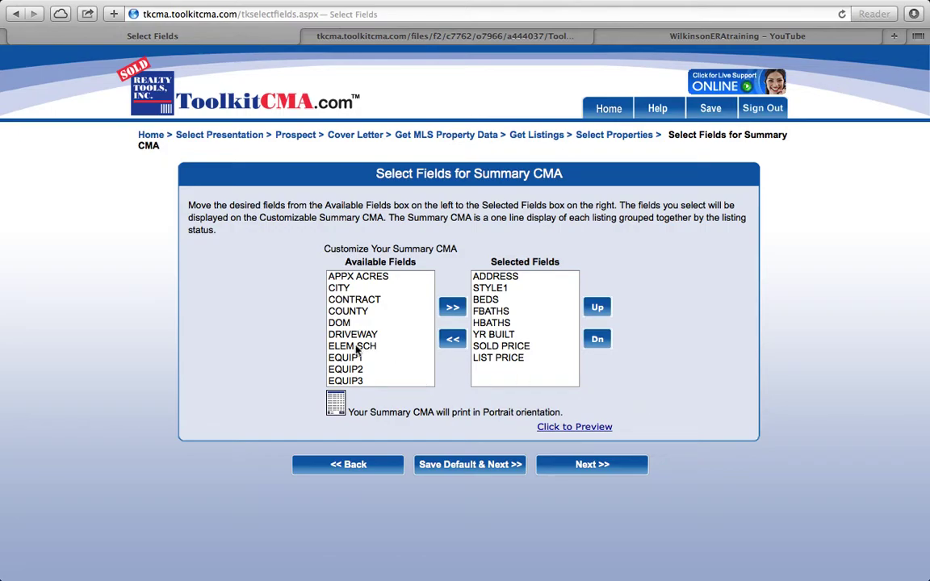
Add FIREPLACE to the Summary CMA fields, then remove it to keep the eight defaults
scroll(356, 349, "down", 4)
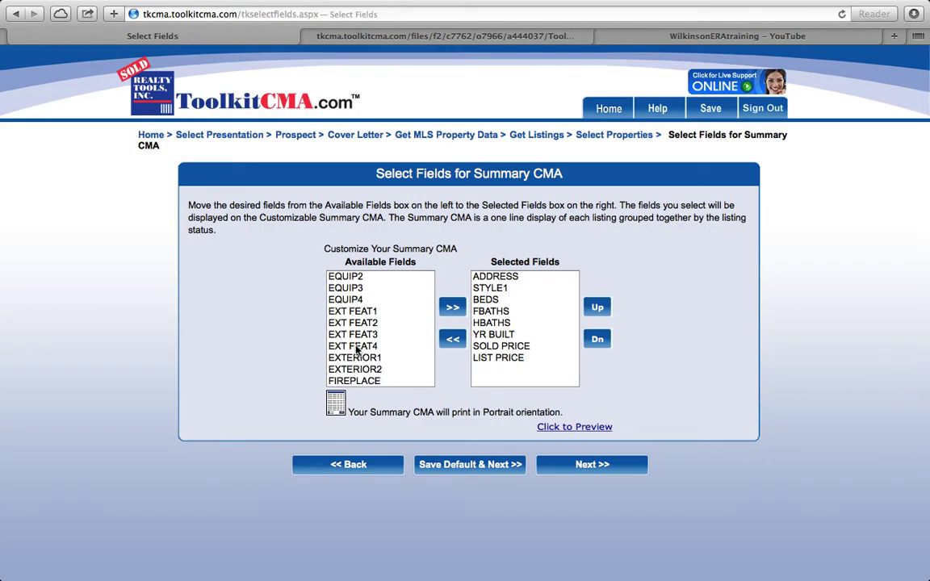
scroll(356, 349, "down", 2)
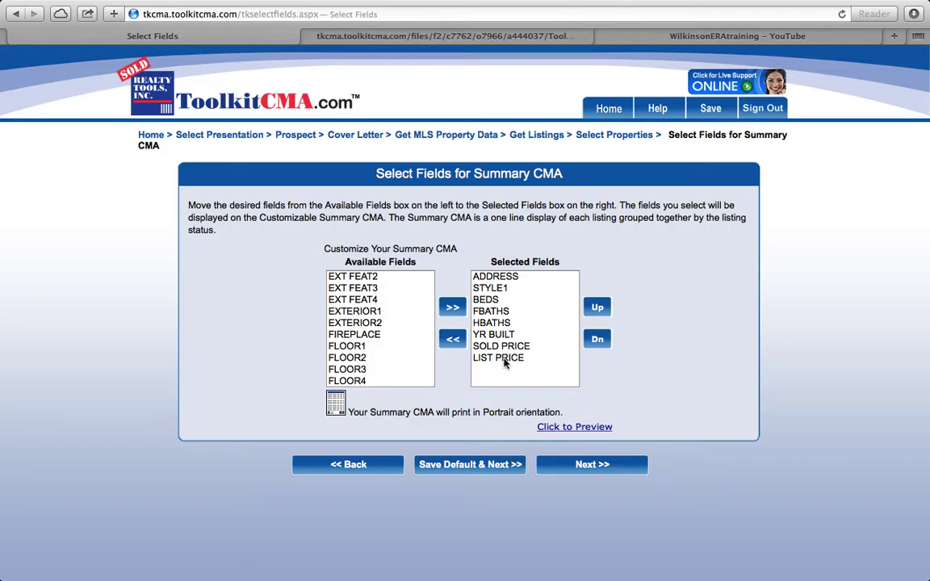
left_click(369, 334)
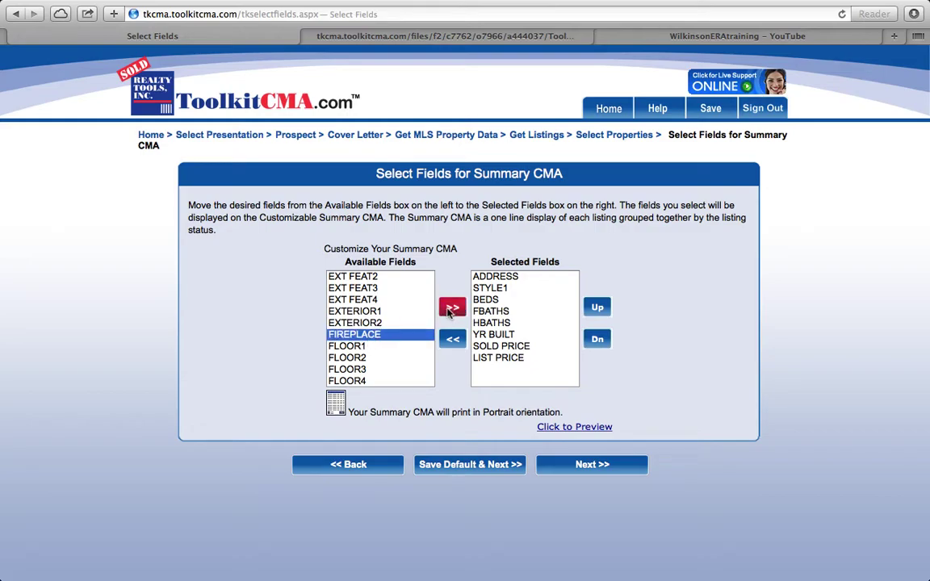
left_click(452, 309)
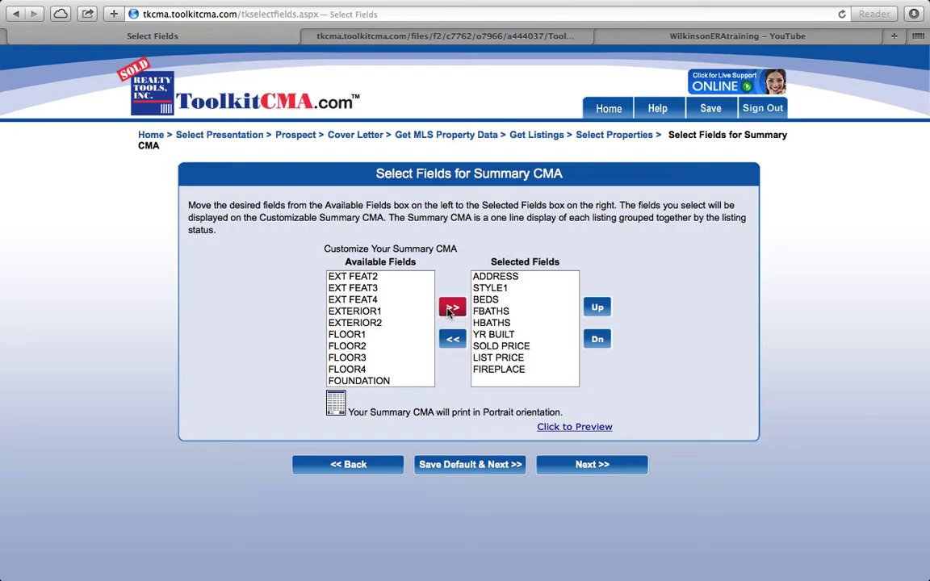
left_click(500, 371)
left_click(453, 340)
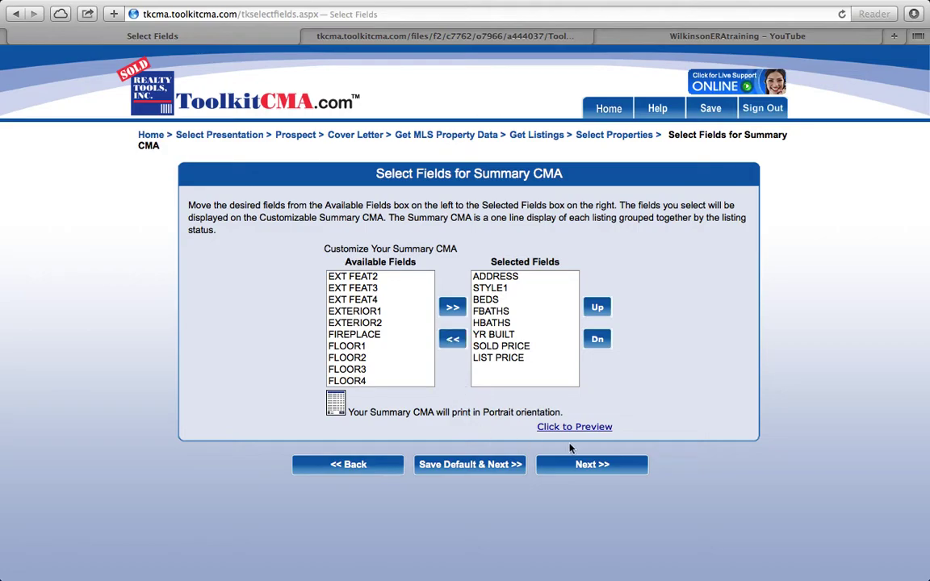
left_click(587, 466)
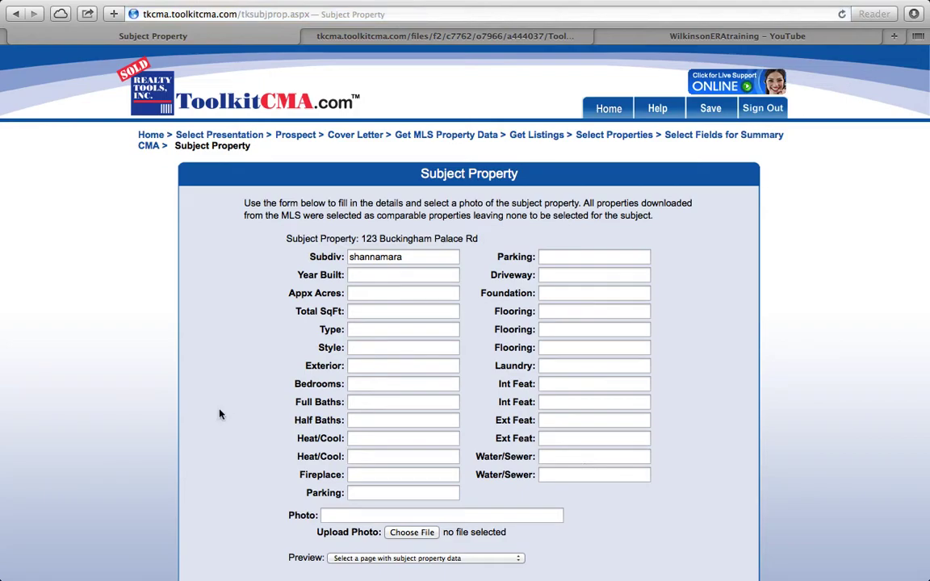
Upload 7R6KKG_front.hdr.jpg from the Desktop as the subject property's photo
scroll(230, 428, "down", 3)
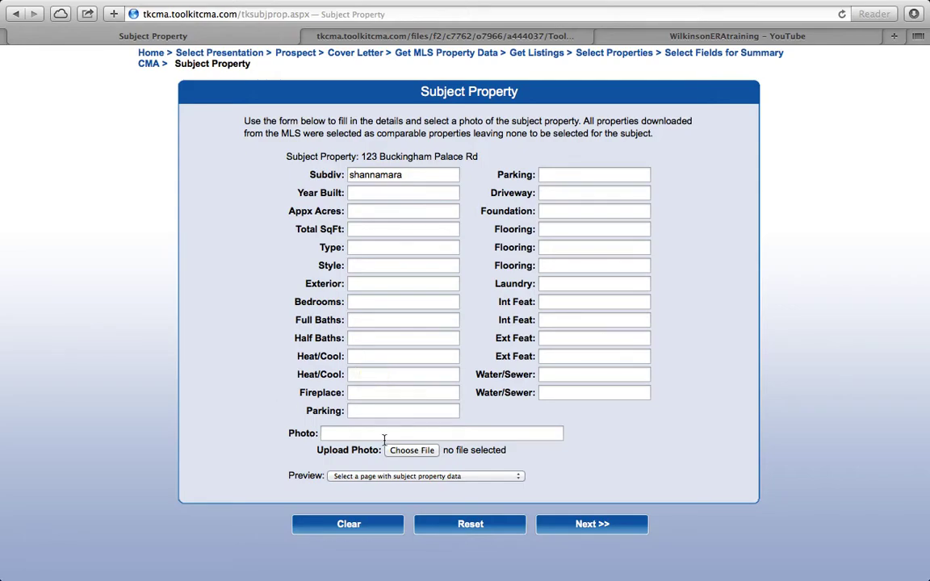
left_click(423, 457)
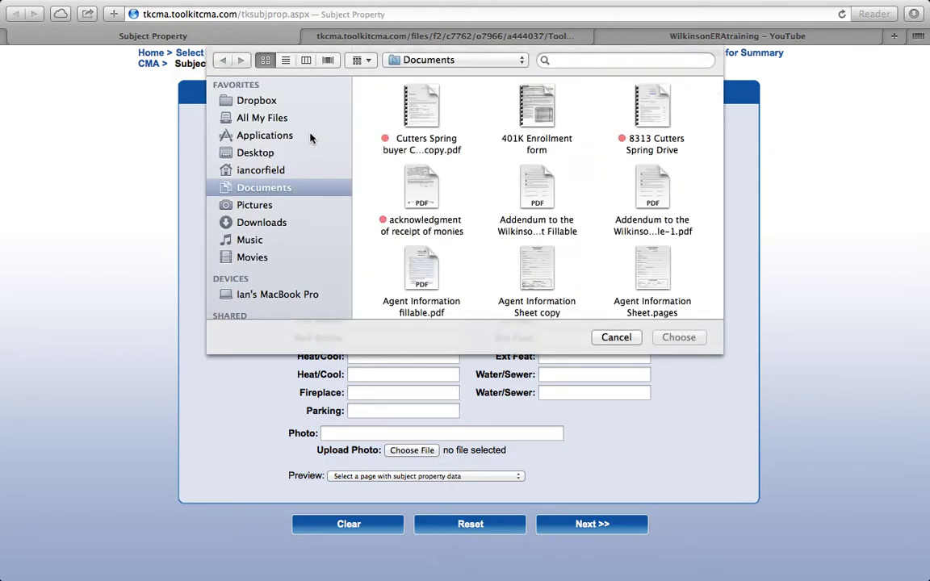
left_click(256, 154)
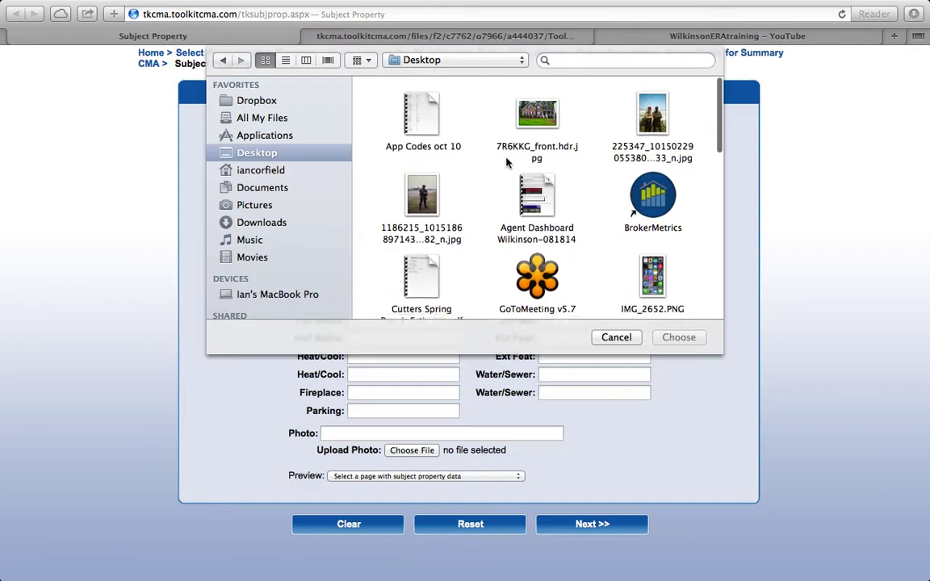
left_click(526, 142)
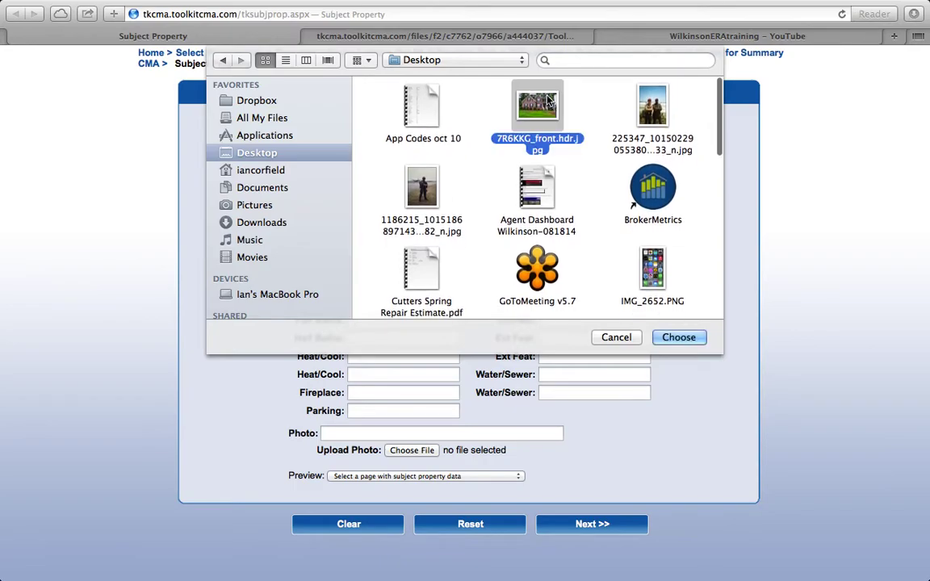
left_click(681, 339)
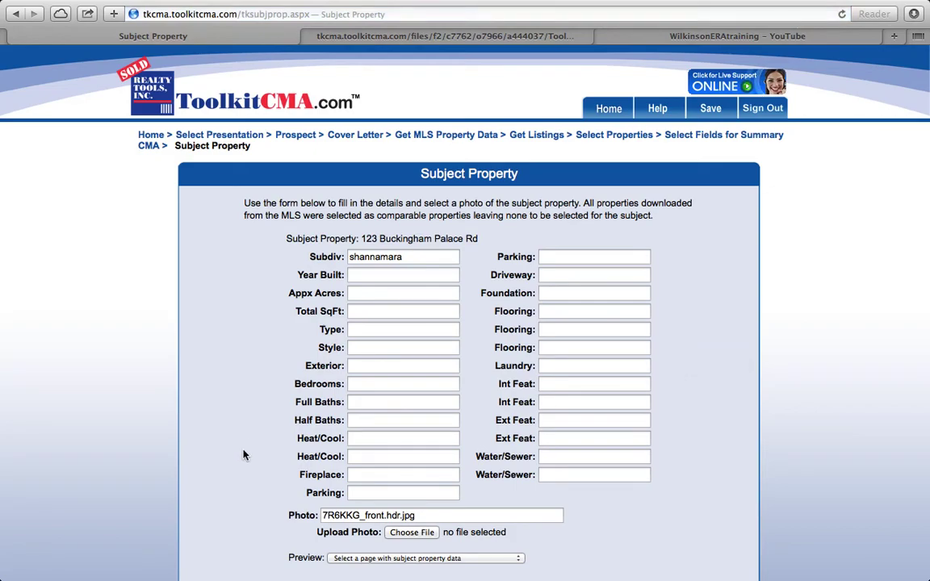
scroll(244, 455, "down", 2)
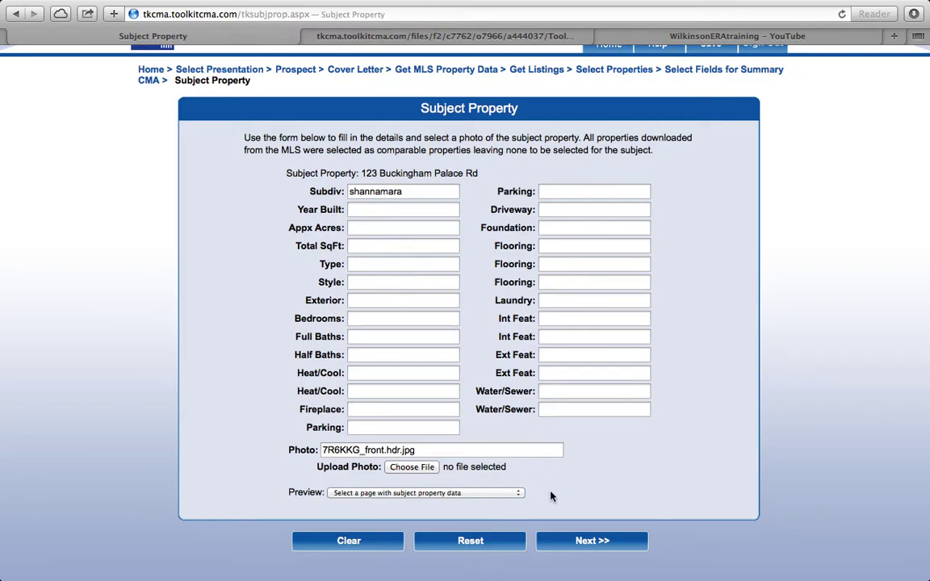
left_click(592, 541)
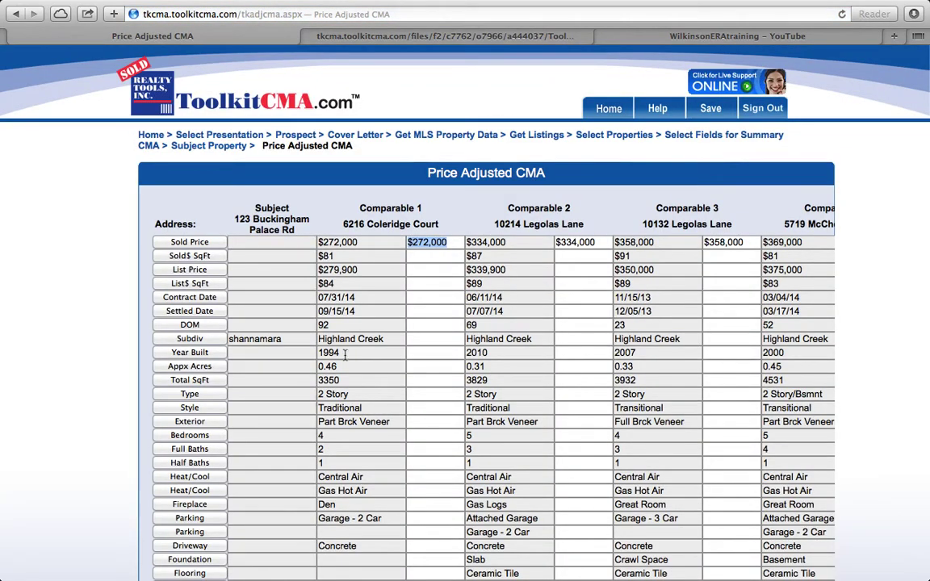
Move to the Price Adjusted CMA grid and select the Subject's Exterior cell
scroll(345, 355, "down", 3)
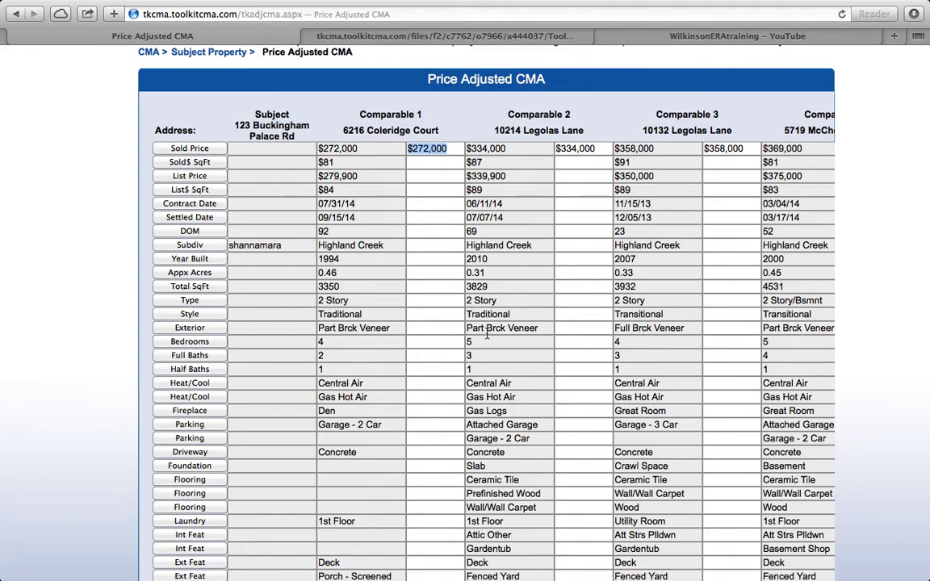
left_click(261, 328)
Enter vinyl as the subject's Exterior and -5000 as Comparable 1's exterior adjustment
type("vinyl")
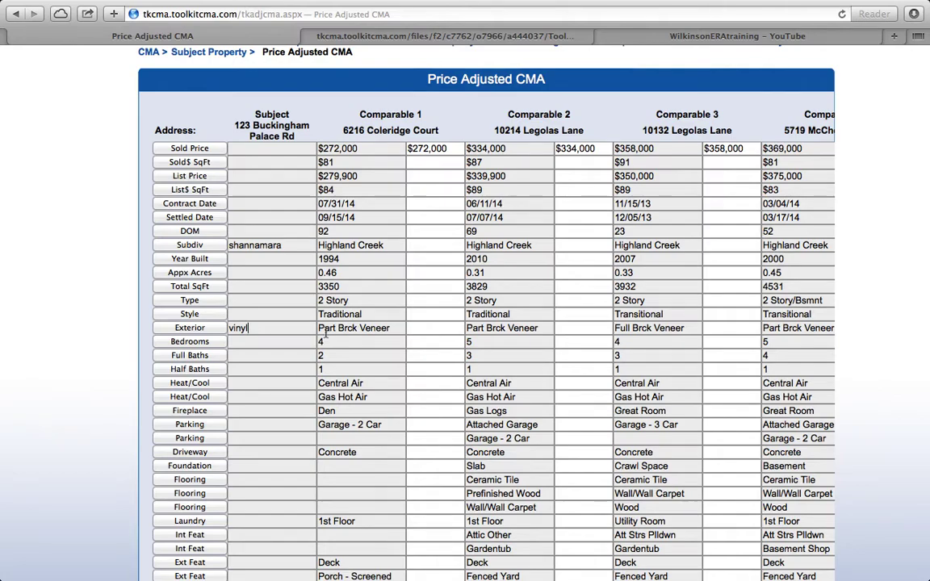
left_click(420, 331)
type("-5000")
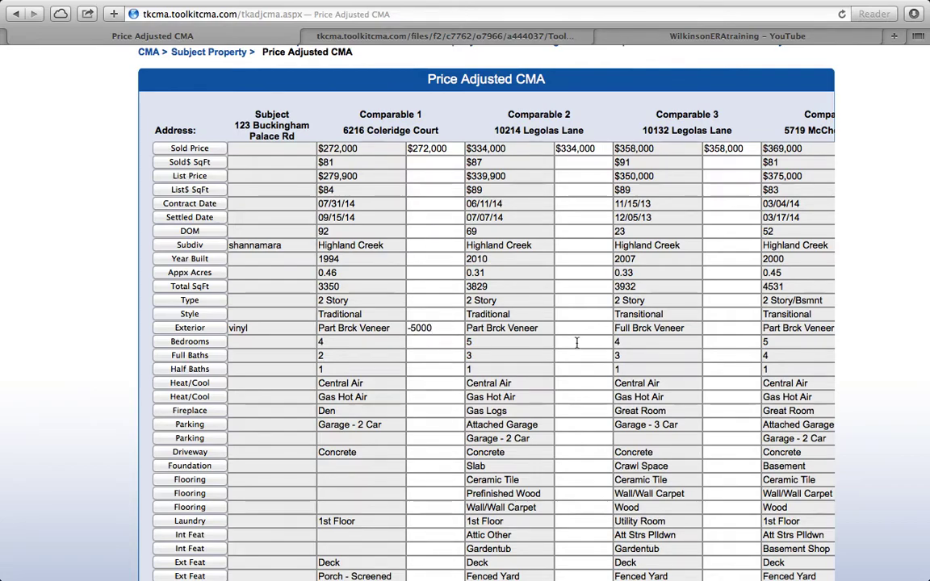
Give Comparables 2 and 3 a -5000 exterior adjustment and review the grid
left_click(580, 326)
type("-5000")
left_click(726, 326)
type("-5000")
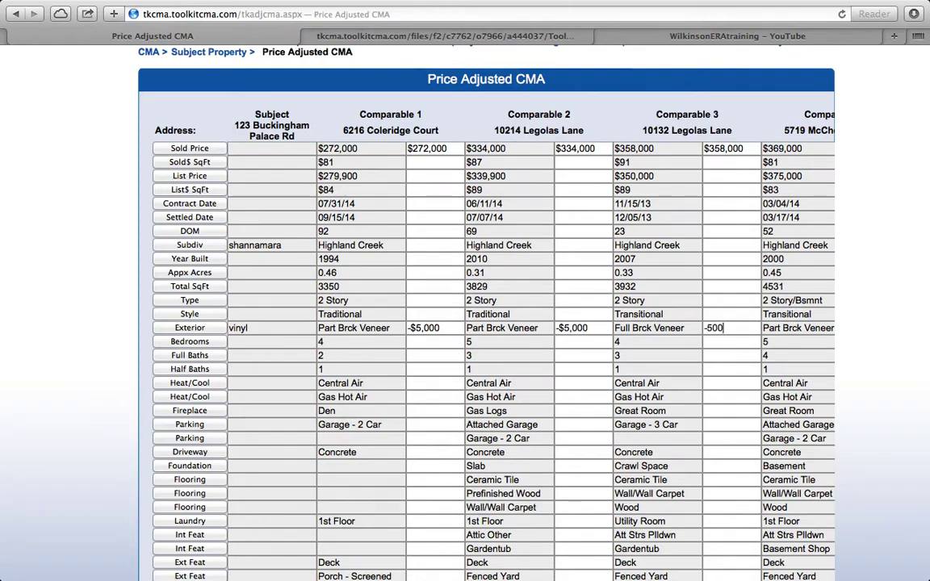
left_click(669, 356)
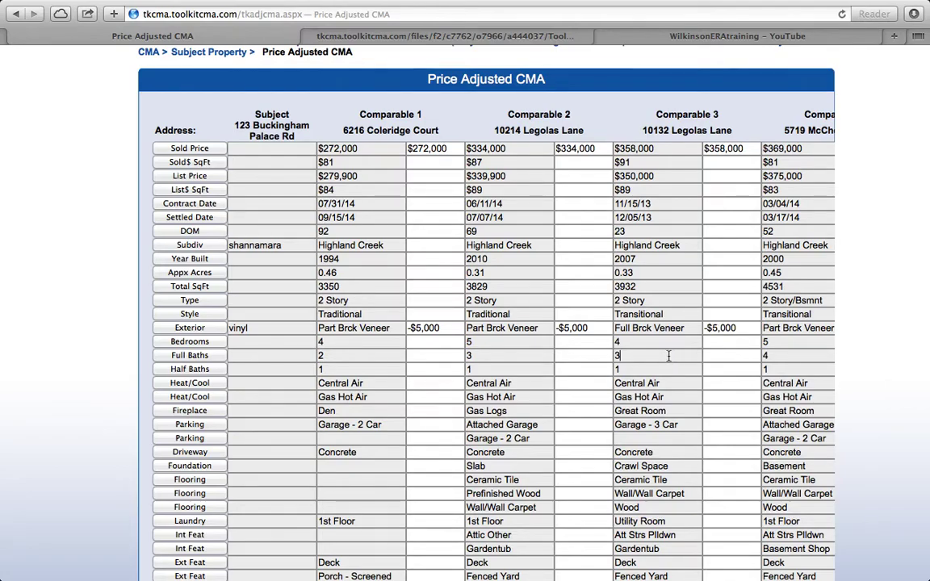
scroll(389, 208, "down", 1)
scroll(389, 209, "down", 3)
scroll(389, 208, "up", 3)
scroll(389, 208, "down", 1)
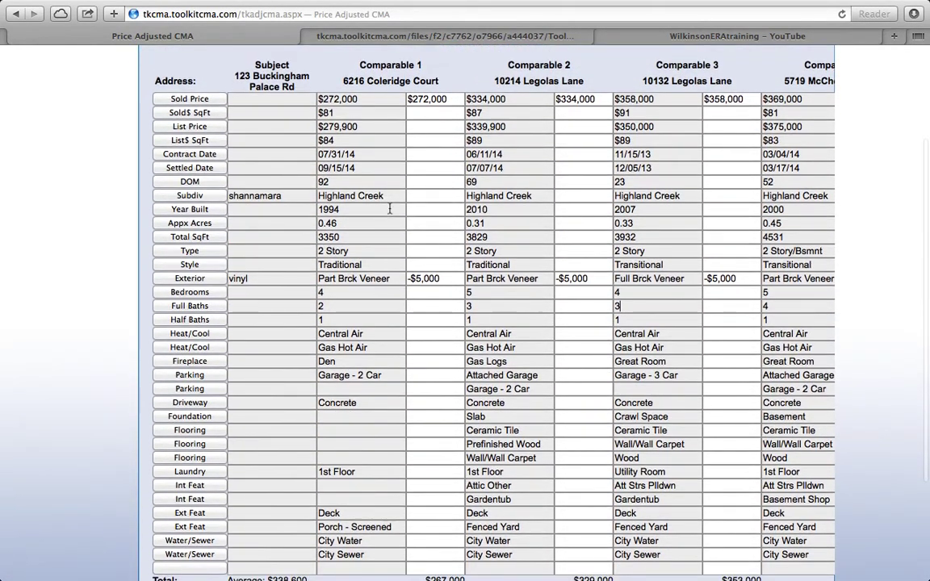
scroll(426, 187, "down", 3)
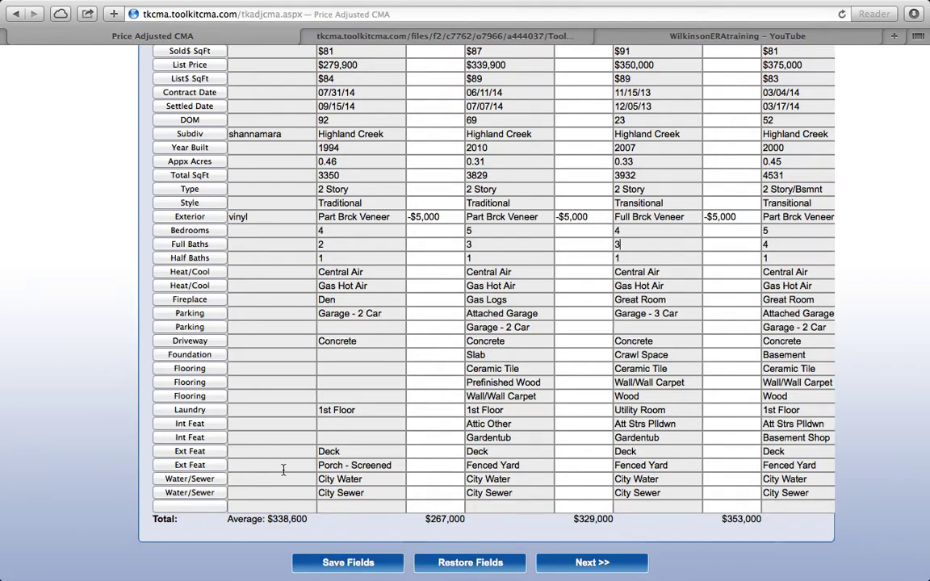
scroll(477, 401, "up", 5)
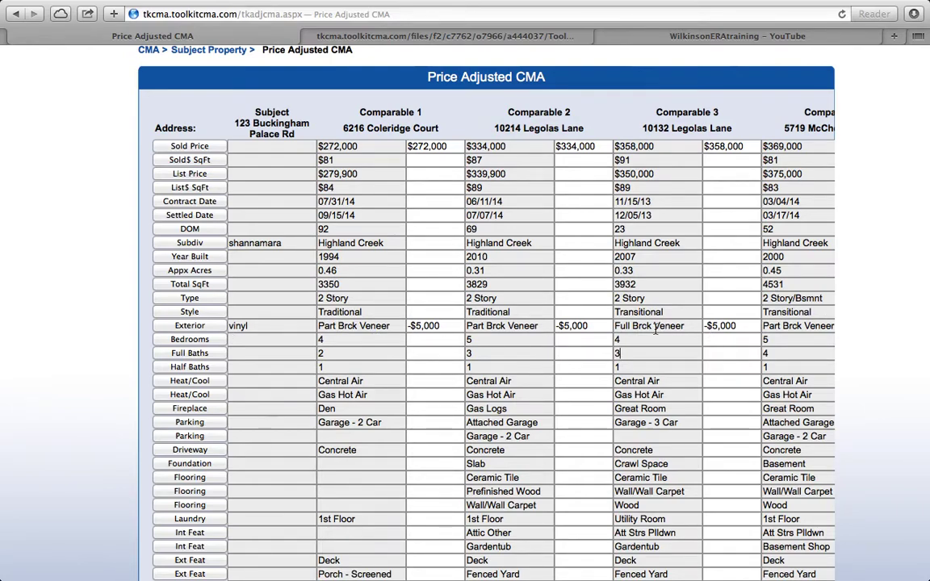
Replace the -$5,000 exterior adjustments of Comparables 1 and 2 with $5,000
left_click(411, 326)
key("BackSpace")
type("00")
left_click(587, 326)
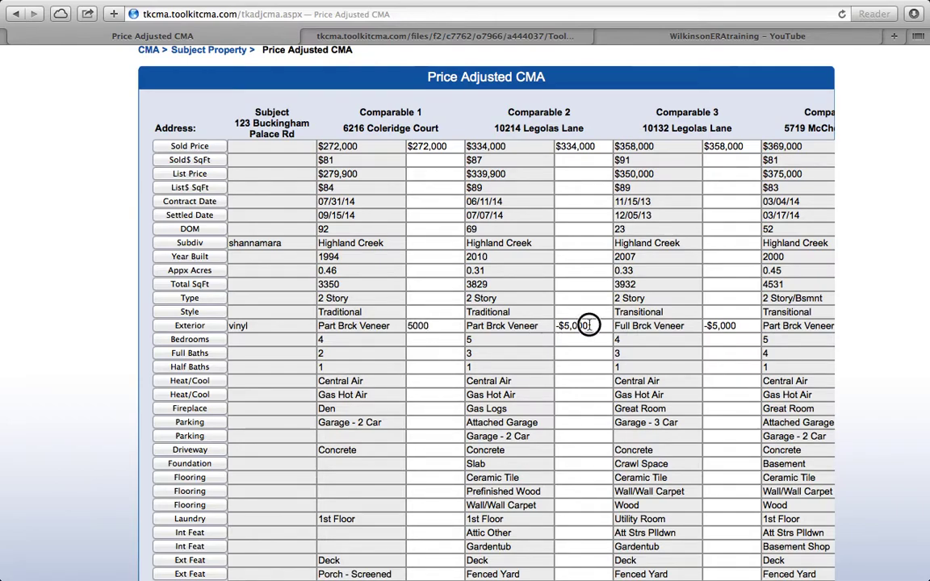
key("BackSpace")
key("BackSpace")
key("BackSpace")
key("BackSpace")
key("BackSpace")
key("BackSpace")
key("BackSpace")
type("50000")
Change Comparable 3's exterior adjustment to $5,000, bringing the average to $344,600
left_click(736, 325)
key("BackSpace")
key("BackSpace")
key("BackSpace")
key("BackSpace")
key("BackSpace")
key("BackSpace")
key("BackSpace")
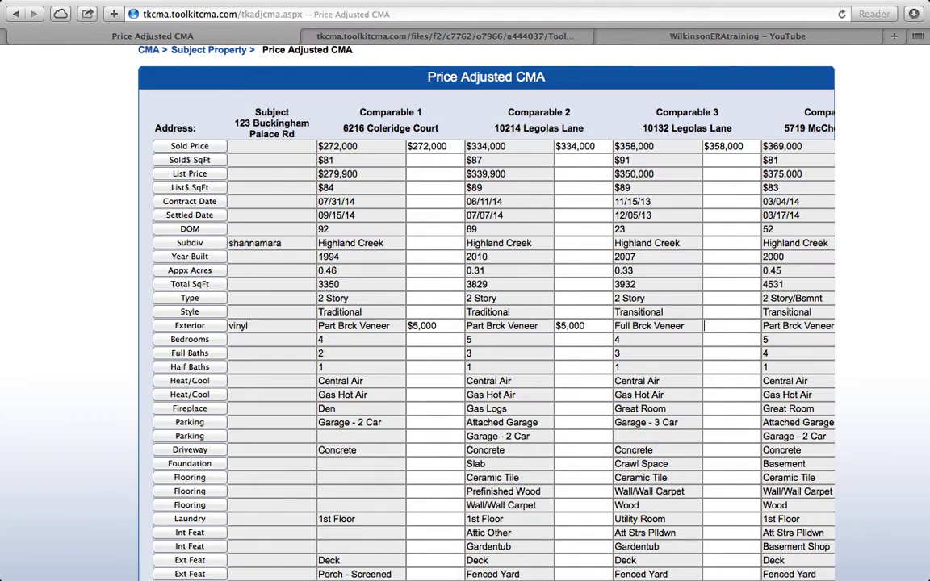
type("50000")
key("BackSpace")
left_click(440, 404)
scroll(397, 162, "down", 3)
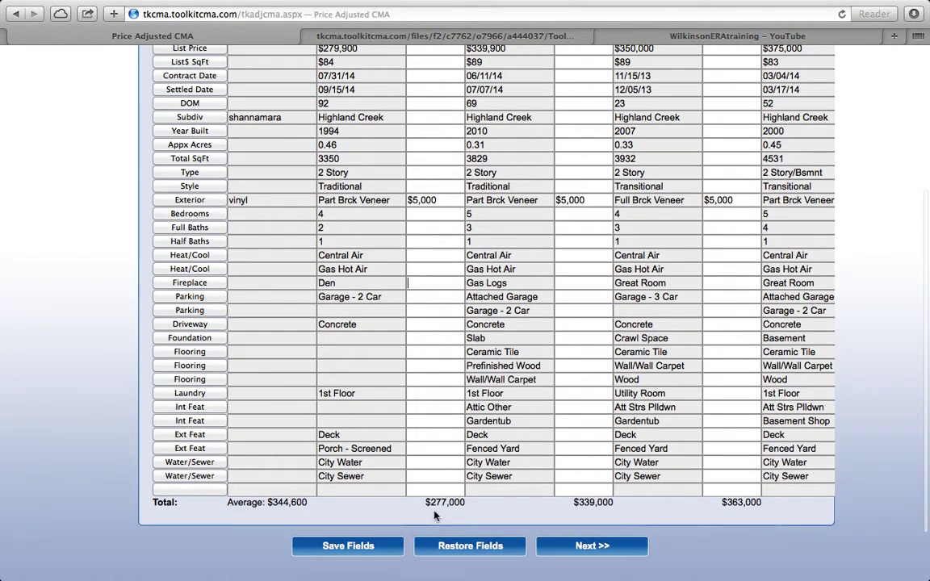
scroll(434, 387, "up", 3)
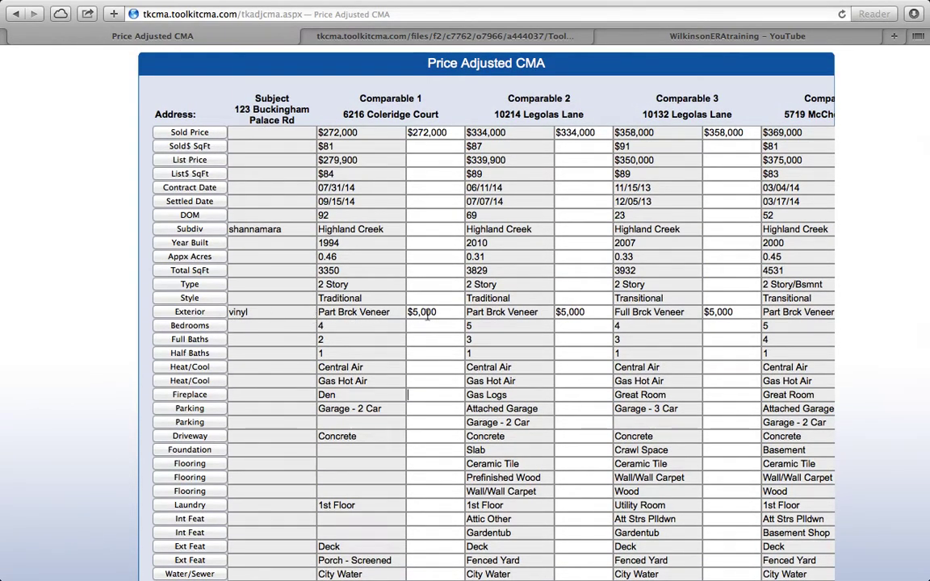
scroll(427, 316, "down", 3)
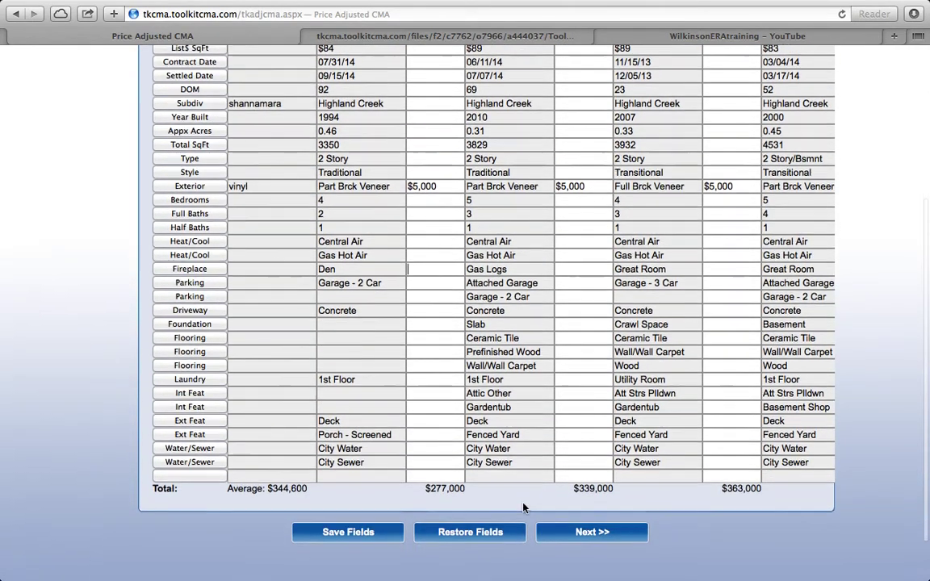
left_click(592, 532)
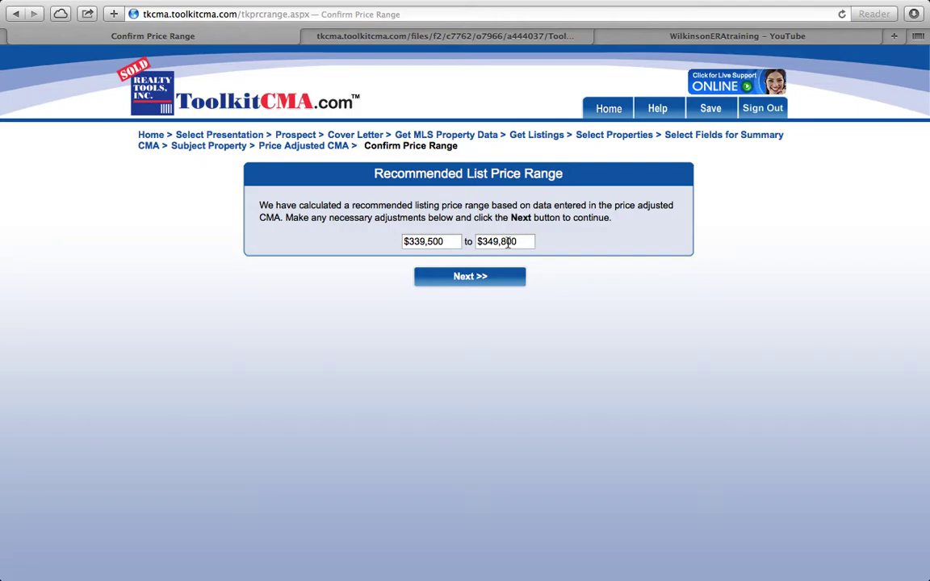
Accept the recommended list price range of $339,500 to $349,800
left_click(474, 277)
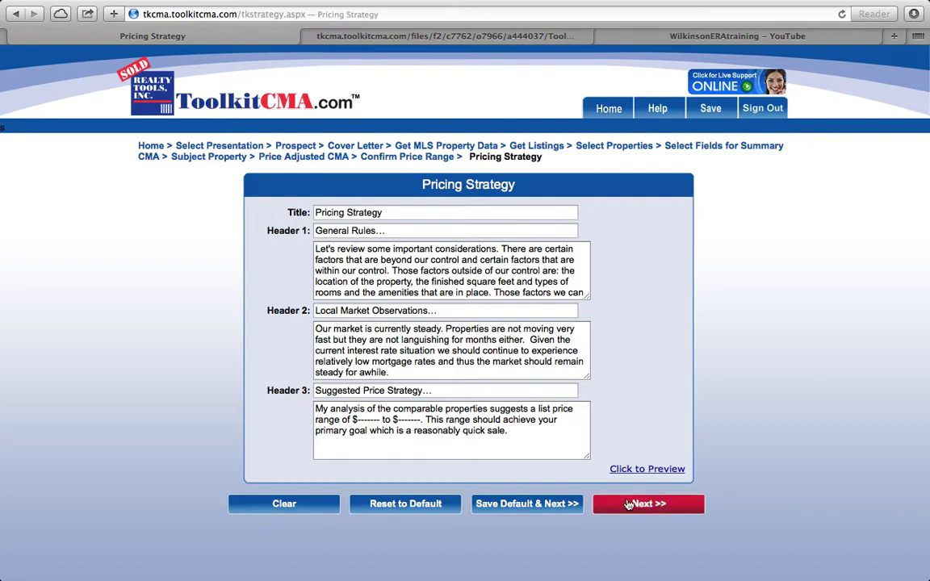
Keep the default pricing strategy text and confirm continuing without a suggested price range
left_click(655, 505)
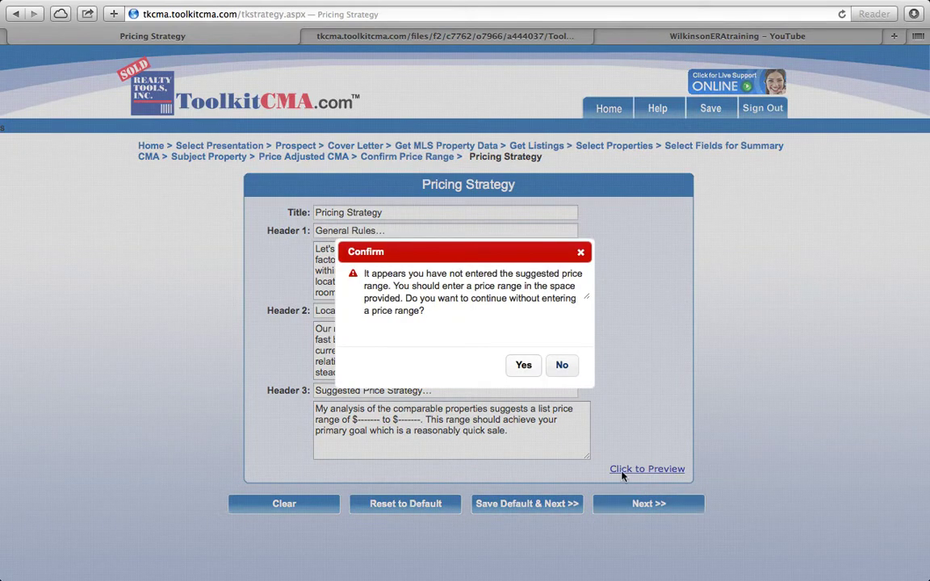
left_click(529, 372)
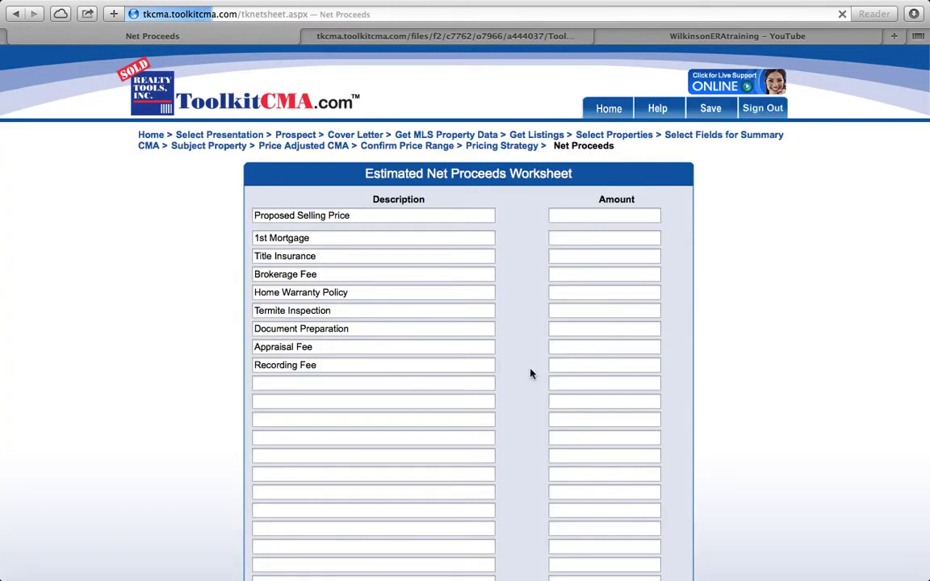
Delete the Title Insurance line from the net proceeds worksheet and proceed to the marketing plan
scroll(531, 373, "down", 2)
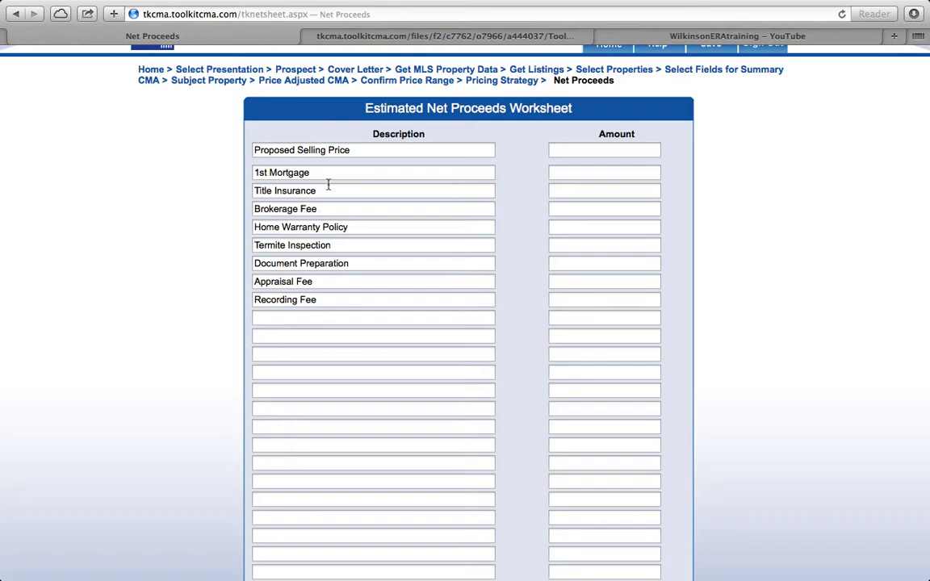
left_click_drag(329, 189, 228, 190)
key("BackSpace")
scroll(626, 289, "down", 3)
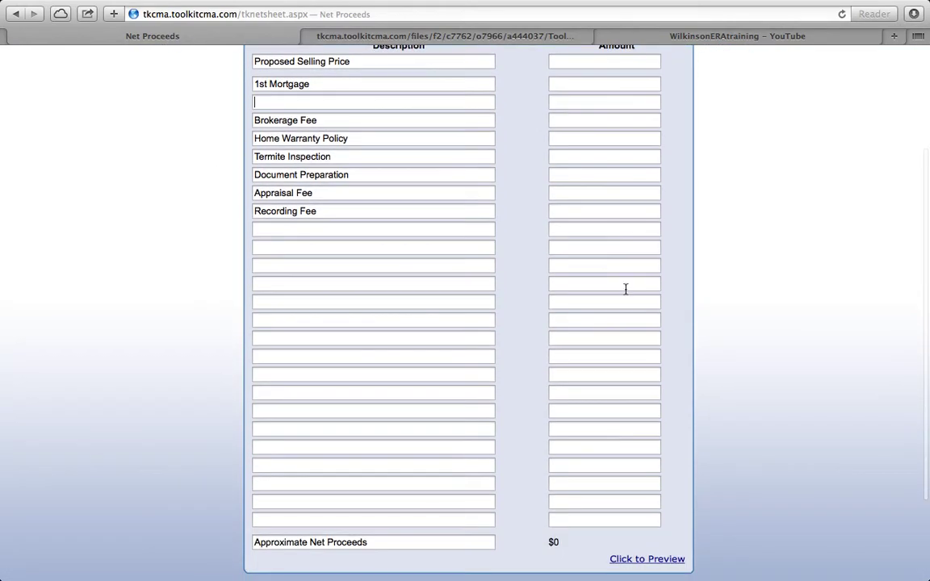
scroll(626, 289, "down", 1)
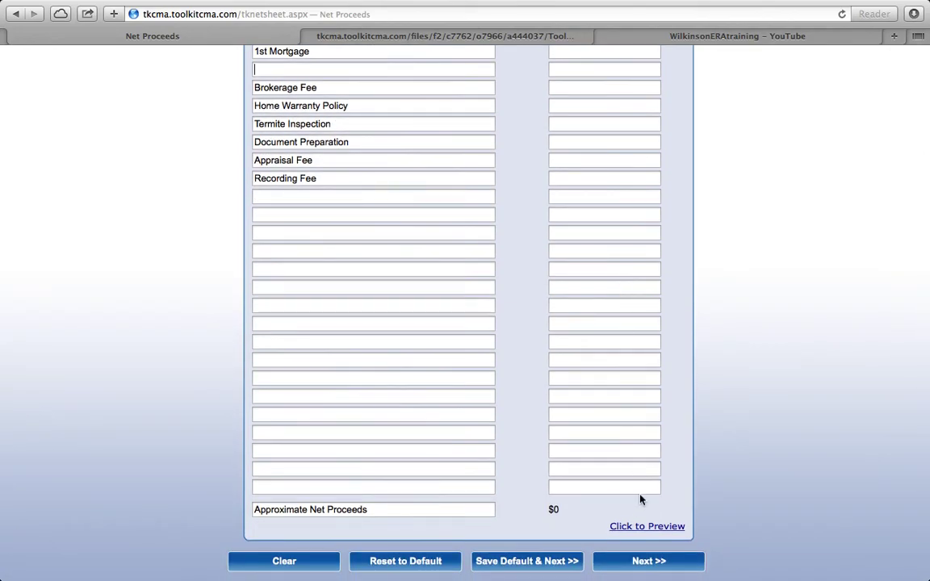
left_click(647, 561)
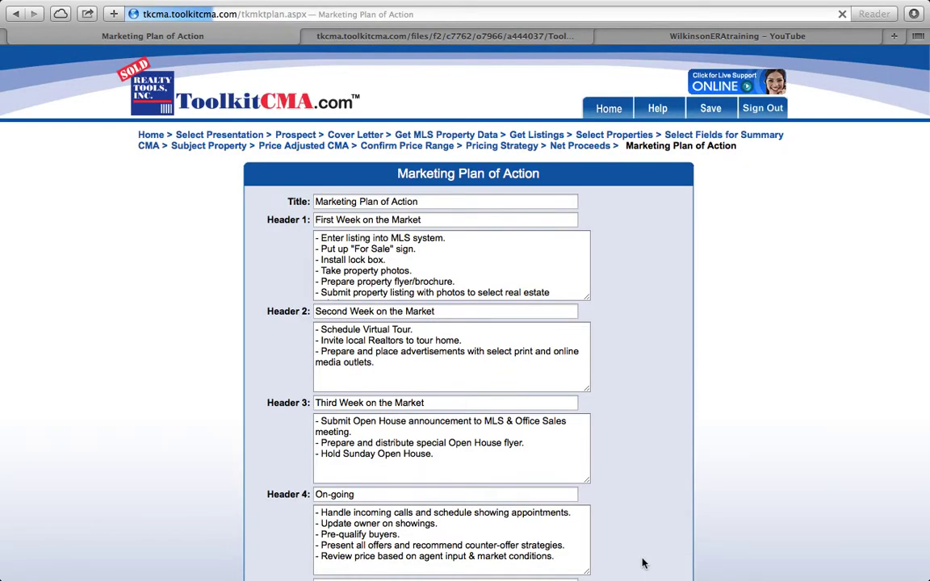
scroll(644, 504, "down", 3)
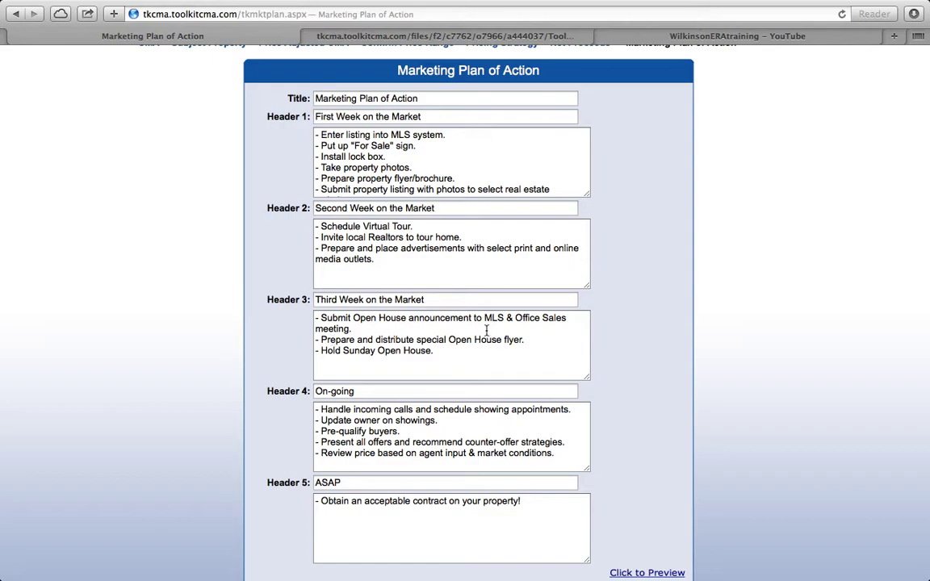
left_click(443, 346)
scroll(533, 456, "down", 2)
Create the Listing Presentation as a PDF and open it for viewing
left_click(640, 549)
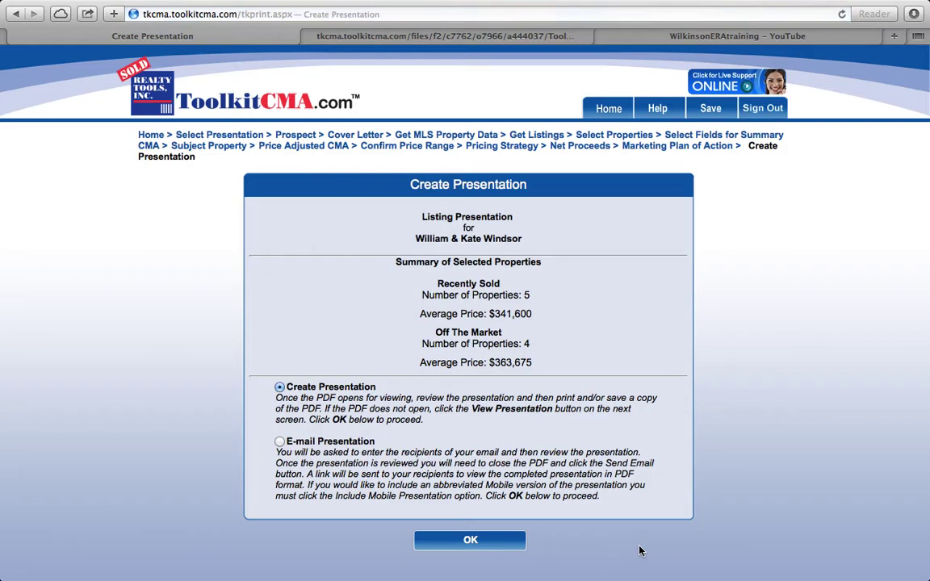
left_click(470, 541)
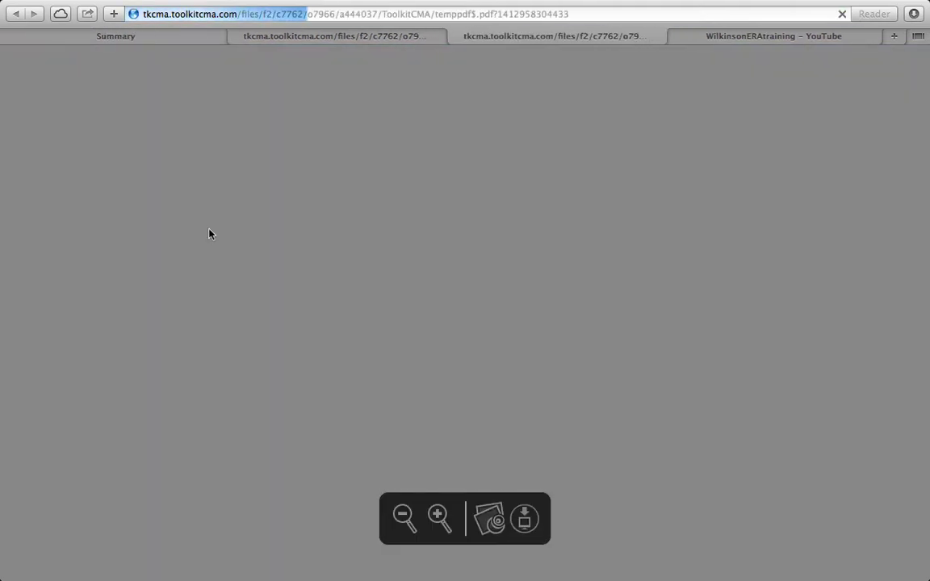
Wait until the presentation PDF loads its 'Our Approach' cover page with the house photo
key("shift+Right")
key("shift+Right")
key("shift+Right")
key("shift+Right")
key("shift+Right")
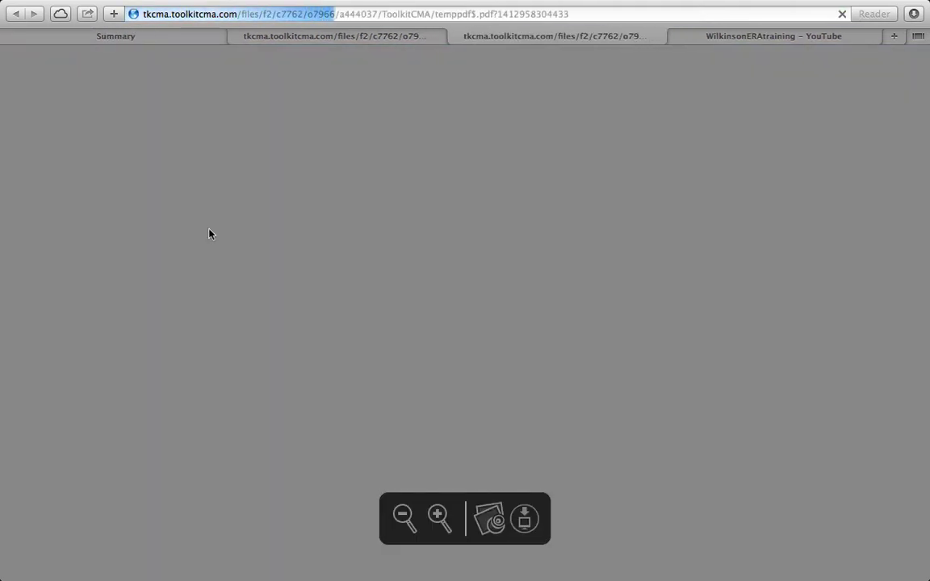
key("shift+Right")
key("shift+Right")
key("shift+Right")
key("shift+Right")
key("shift+Right")
key("shift+Right")
key("shift+Right")
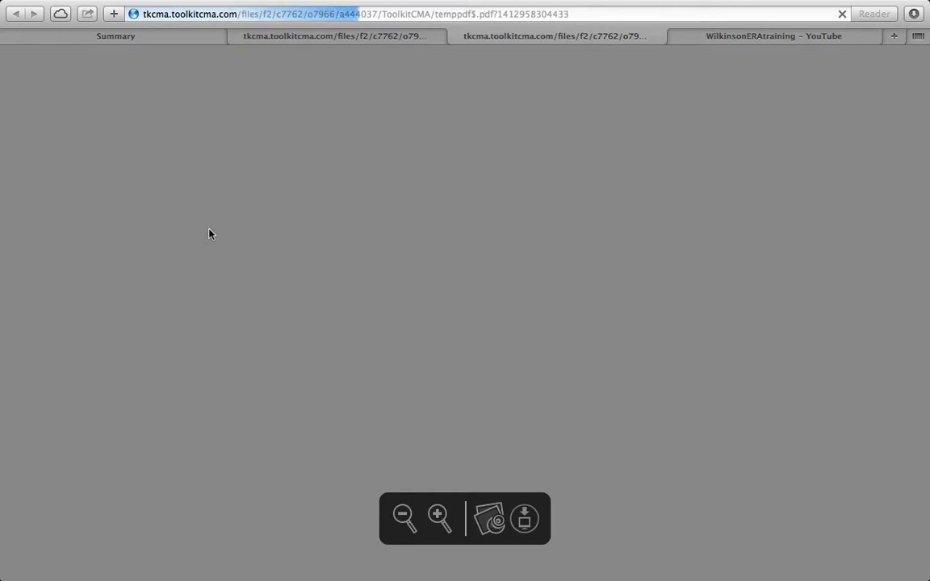
key("shift+Right")
key("shift+Right")
key("shift+Right")
key("shift+Right")
key("shift+Right")
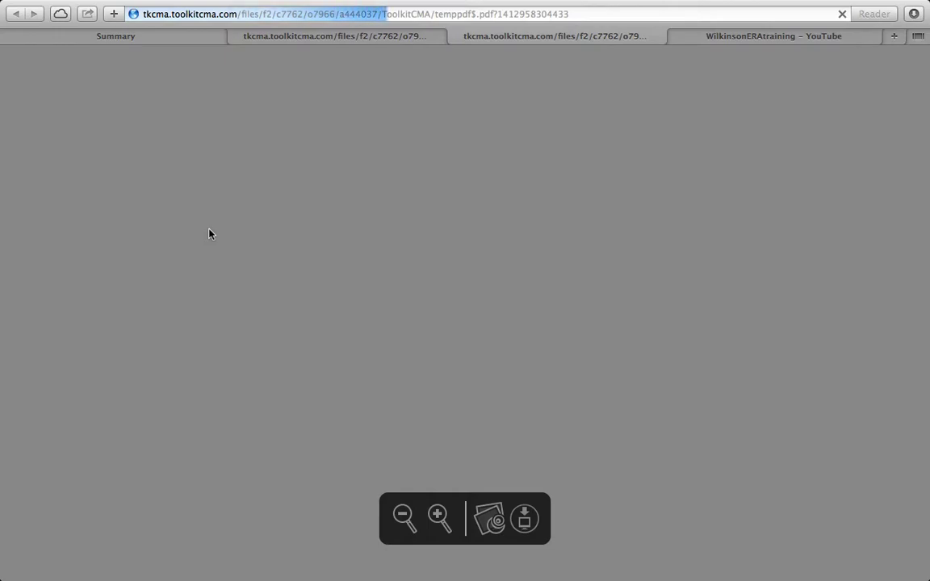
key("shift+Right")
key("shift+Right")
key("shift+Right")
key("shift+Right")
key("shift+Right")
key("shift+Right")
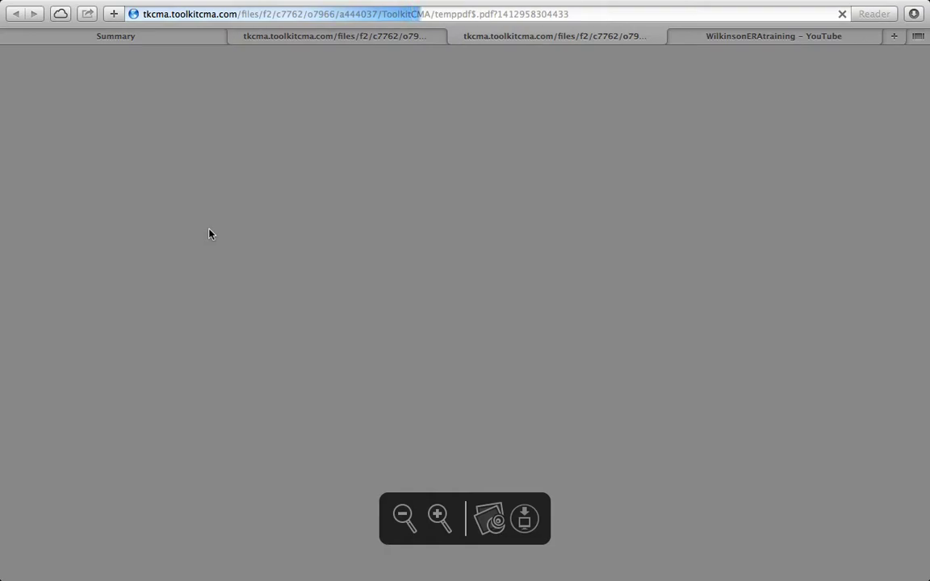
key("shift+Right")
key("shift+Right")
key("shift+Right")
key("shift+Right")
key("shift+Right")
key("shift+Right")
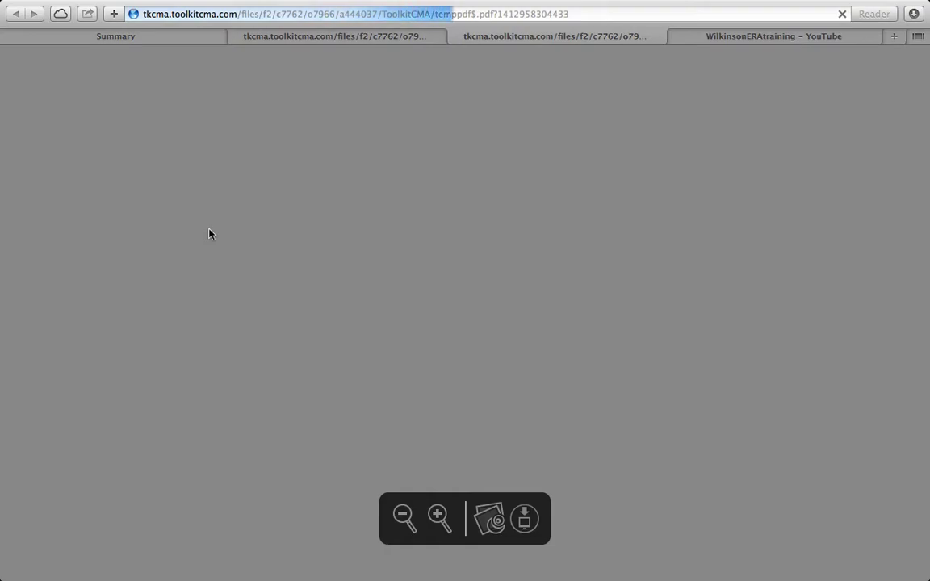
key("shift+Right")
key("shift+Right")
key("shift+Right")
key("shift+Right")
key("shift+Right")
key("shift+Right")
key("shift+Right")
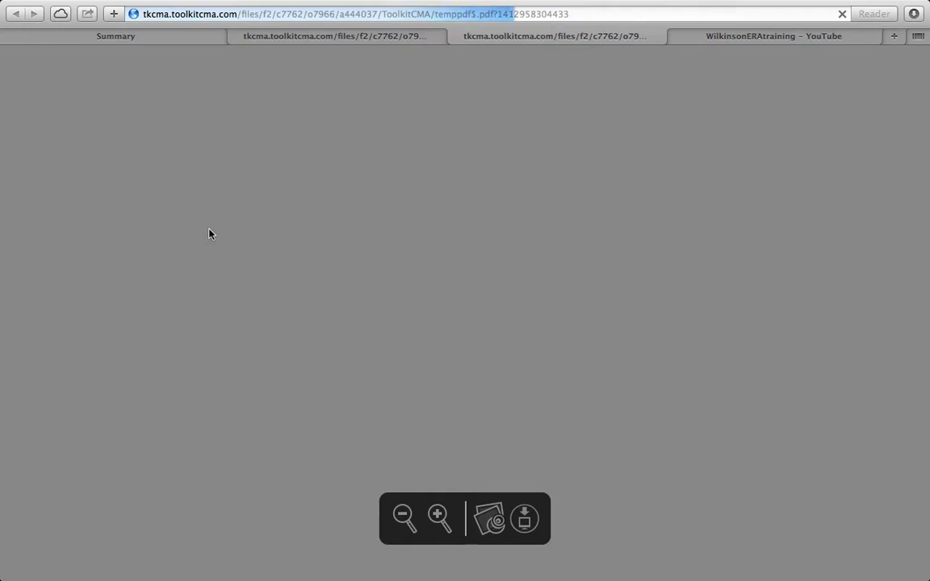
key("shift+Right")
key("shift+Right")
key("shift+Right")
key("shift+Right")
key("shift+Right")
key("shift+Right")
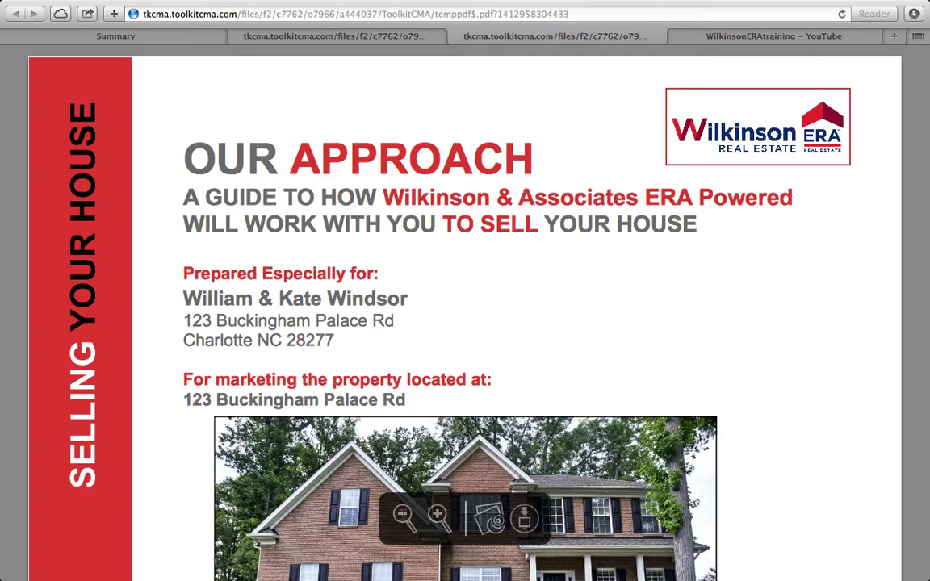
Zoom out the PDF so the whole cover page fits in view
key("super+minus")
key("super+minus")
key("super+minus")
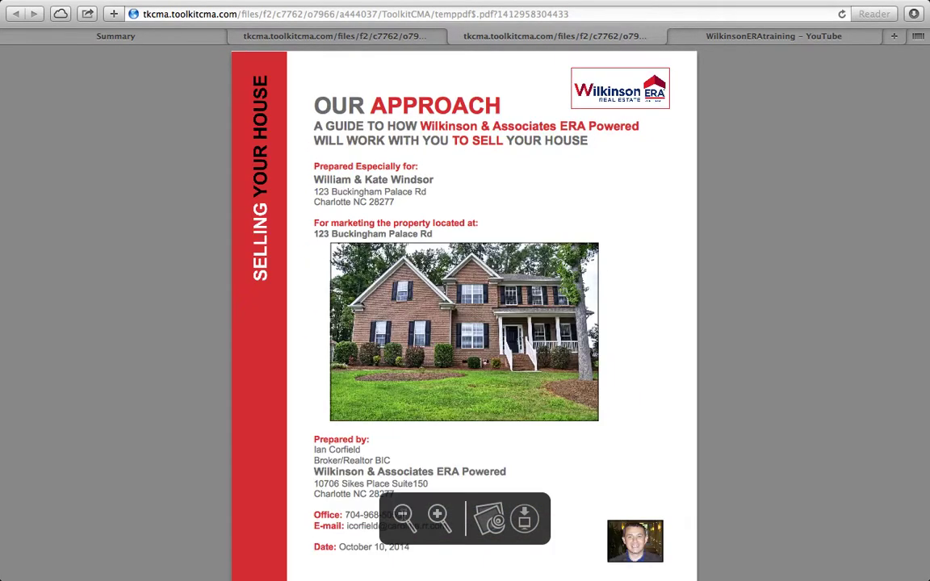
key("super+minus")
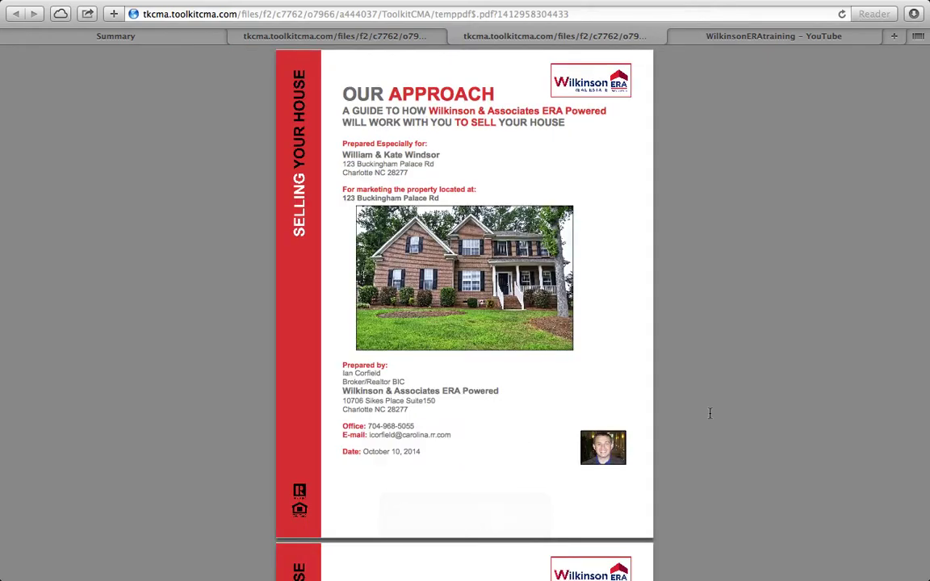
scroll(649, 406, "down", 10)
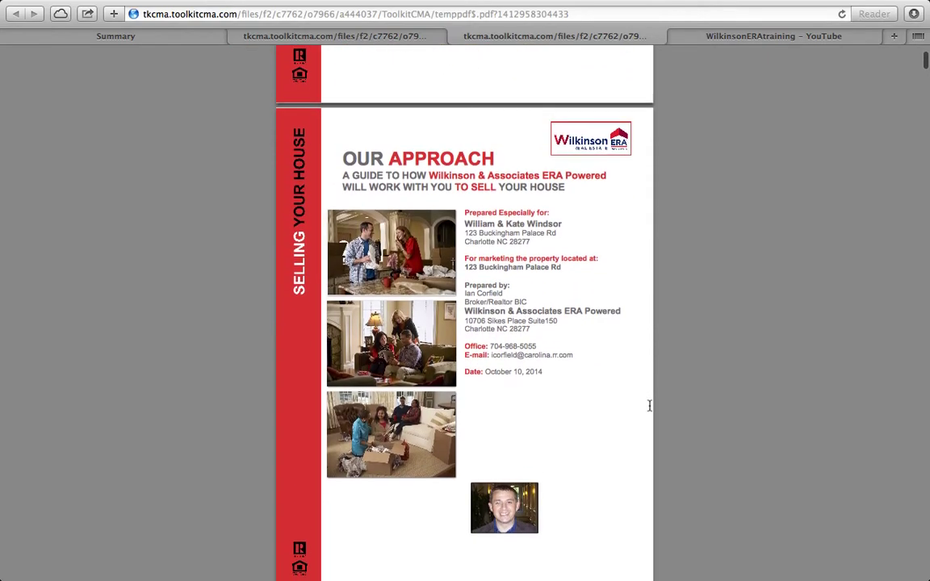
scroll(649, 405, "up", 5)
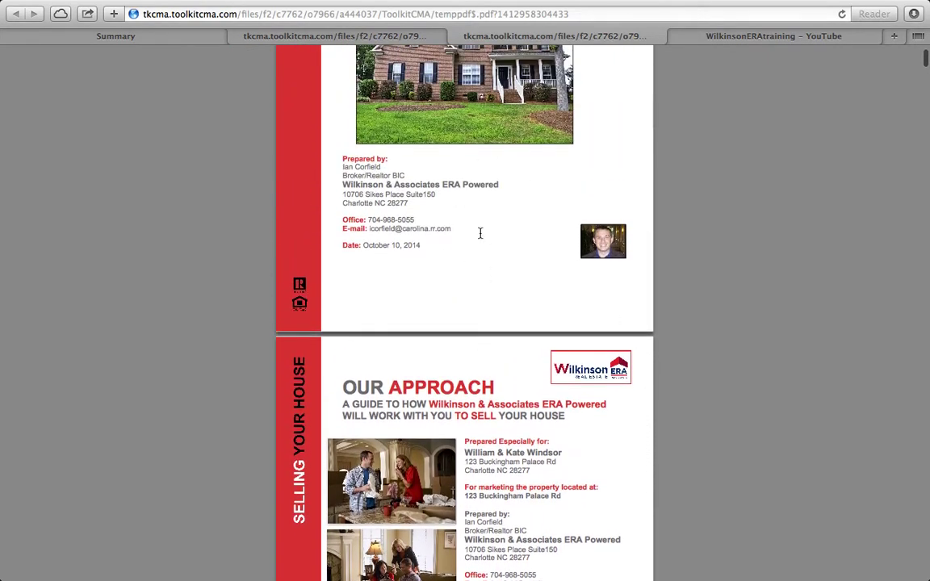
scroll(637, 487, "down", 5)
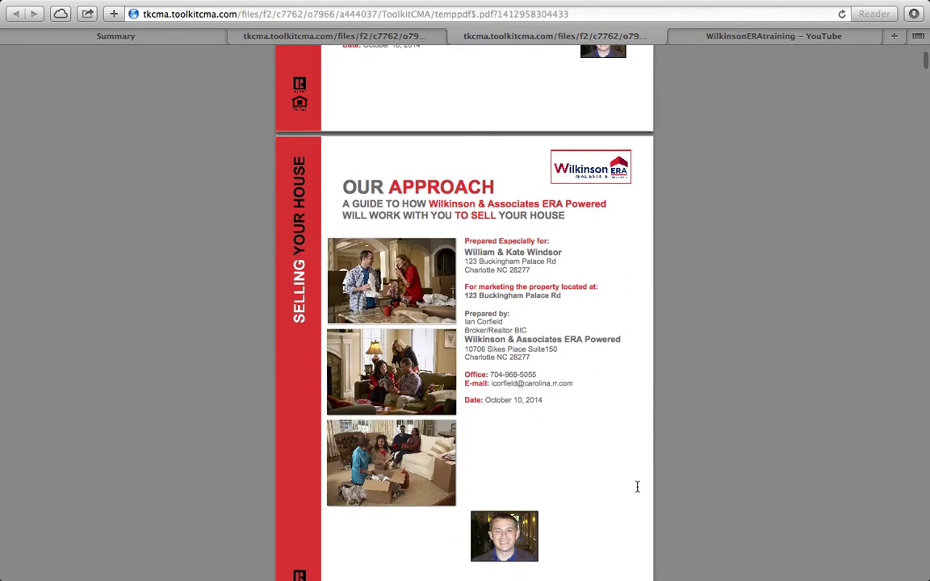
Scroll past the Marketing Conditions and Pricing pages to the Subject Property Profile
scroll(637, 487, "down", 14)
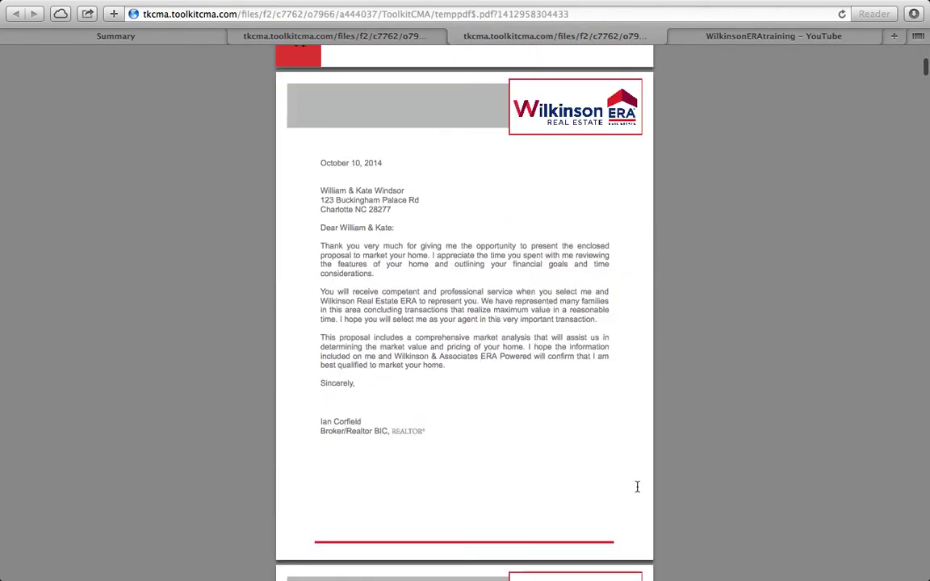
scroll(637, 487, "down", 15)
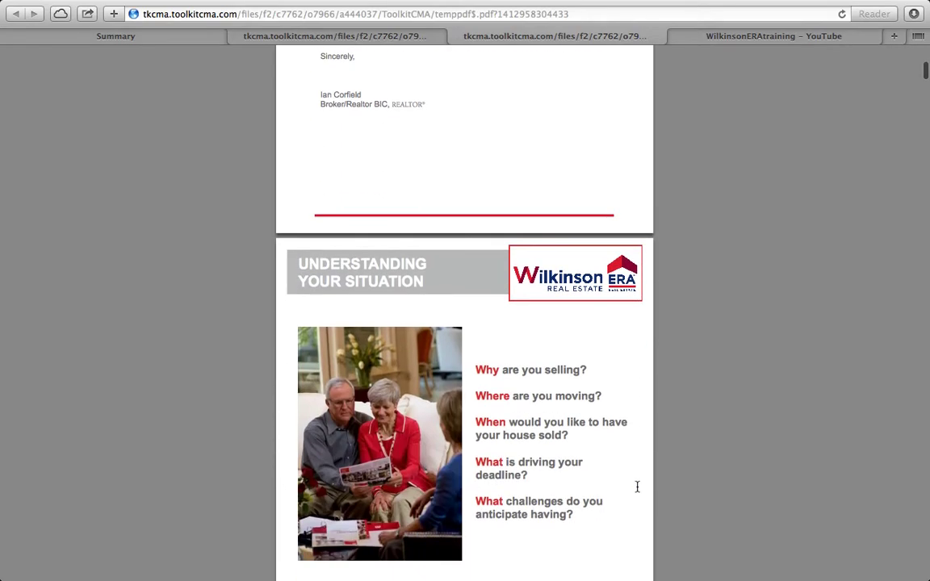
scroll(637, 487, "down", 18)
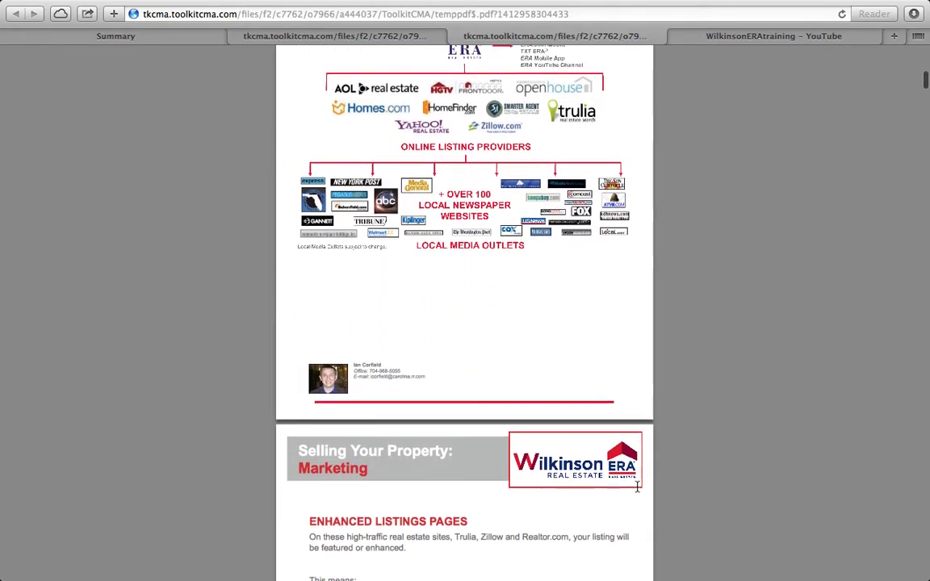
scroll(637, 487, "down", 20)
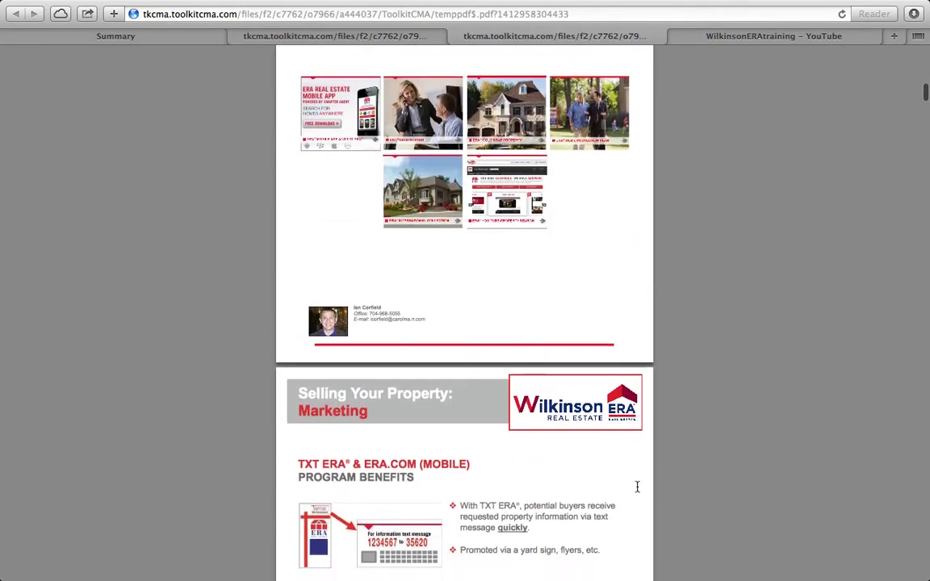
scroll(637, 487, "down", 20)
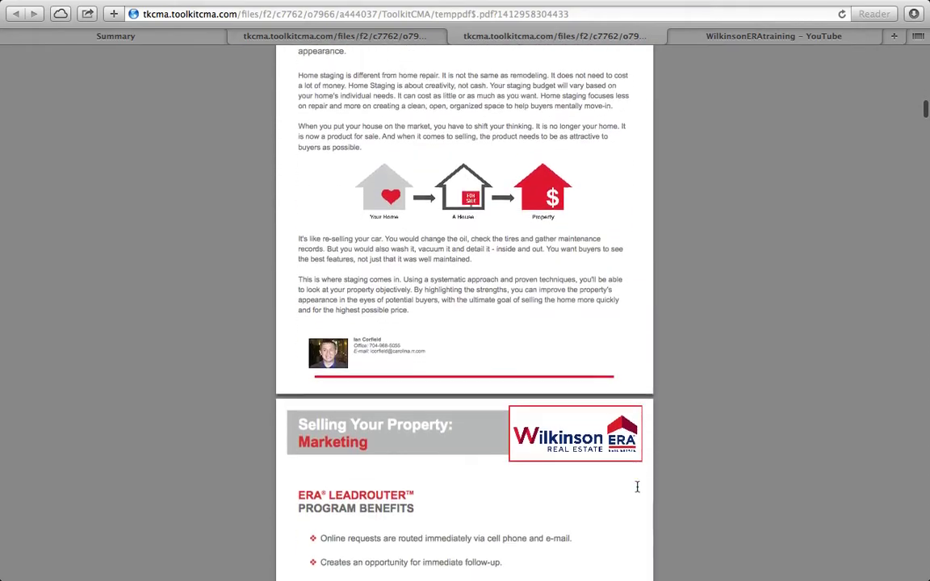
scroll(638, 487, "down", 20)
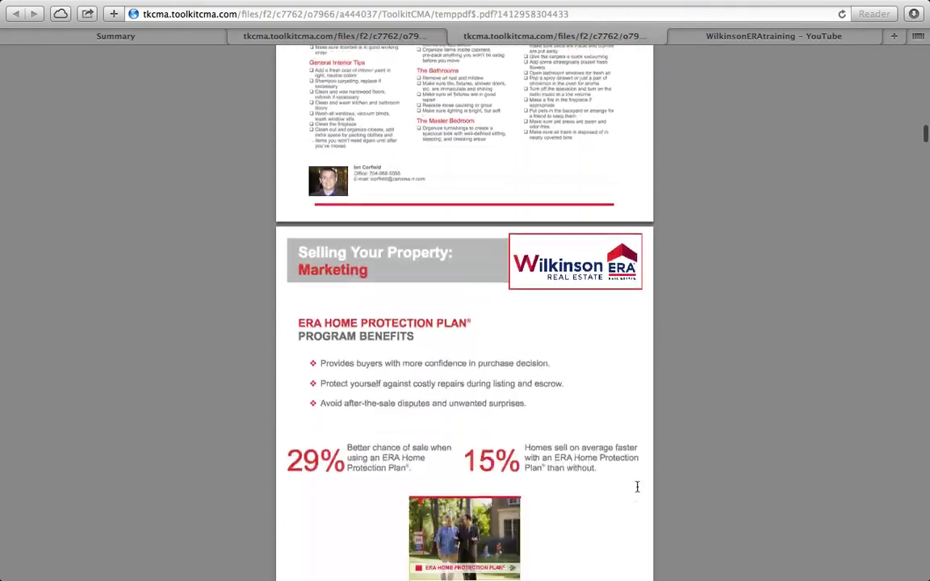
scroll(637, 487, "down", 20)
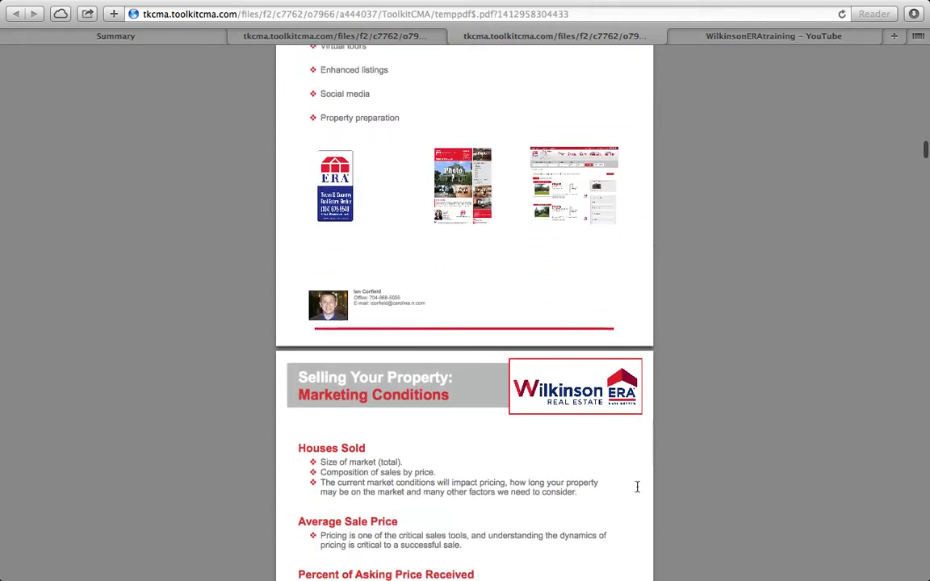
scroll(637, 487, "down", 20)
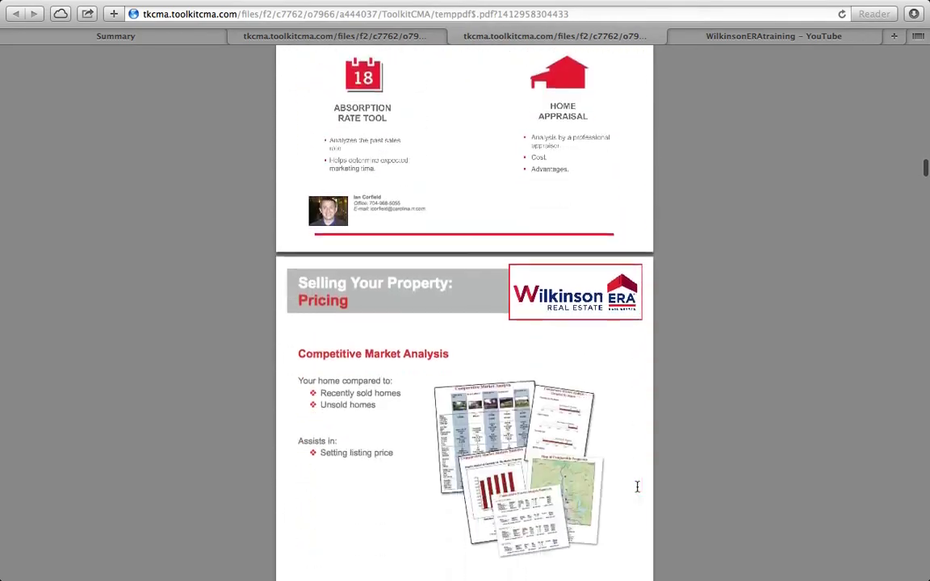
scroll(637, 487, "down", 20)
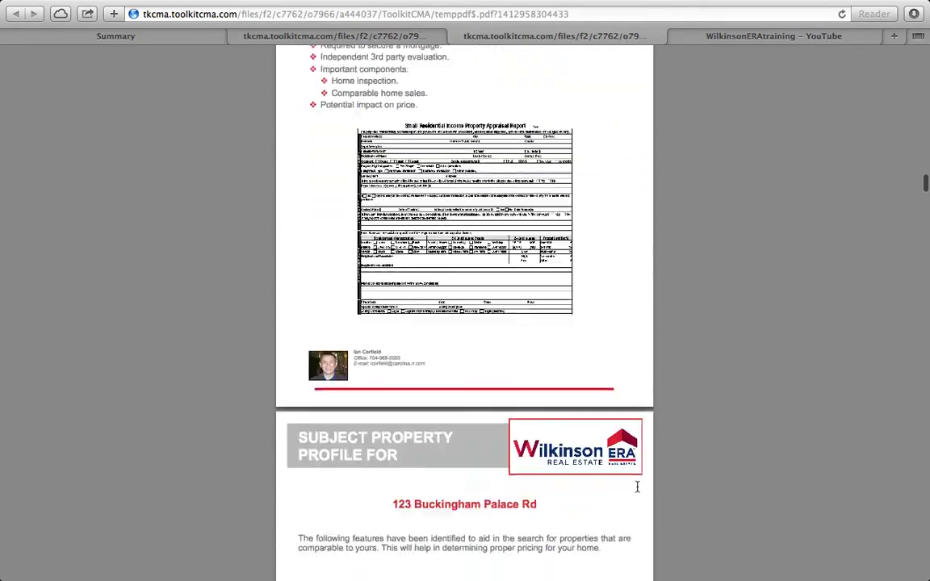
scroll(638, 487, "down", 5)
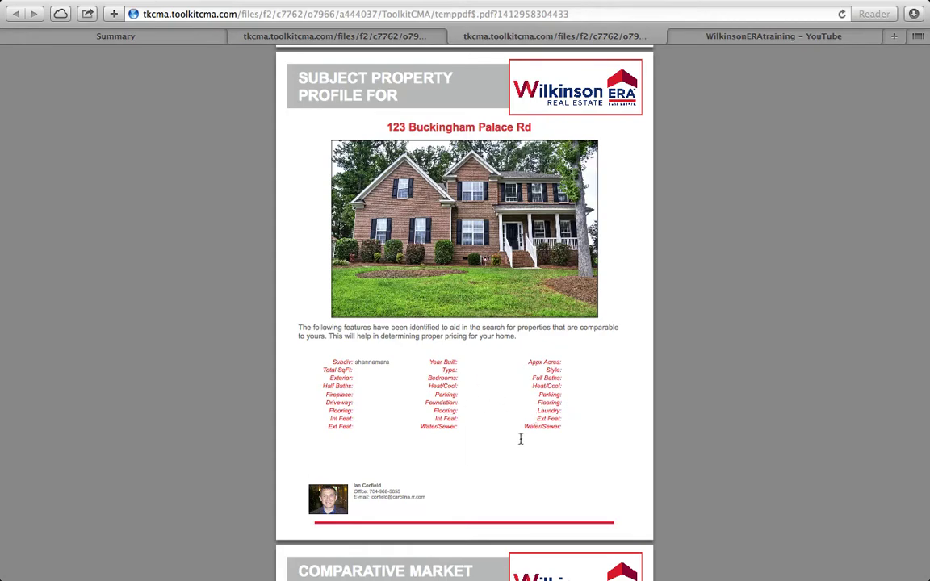
Scroll through the Recently Sold comparables' profile and Additional Photos pages
scroll(615, 471, "down", 10)
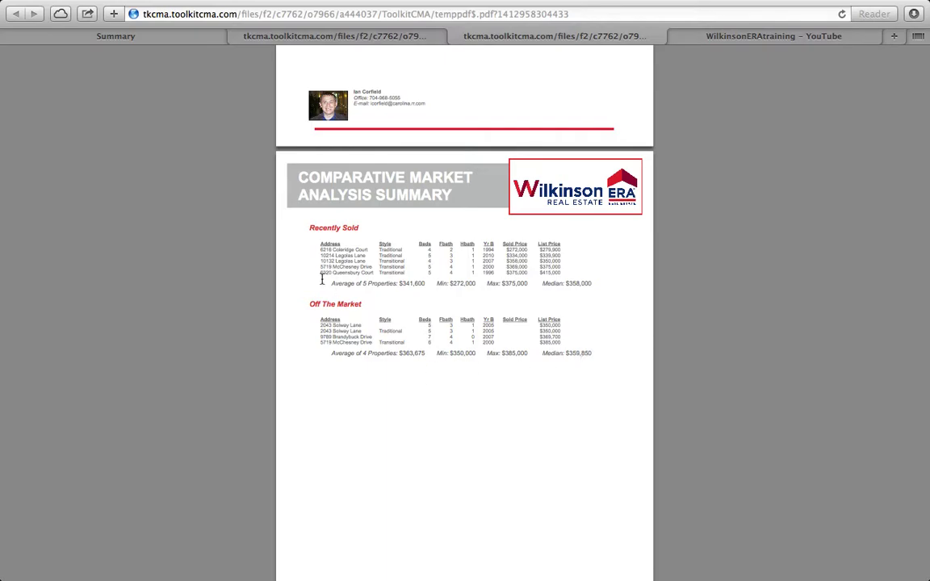
scroll(331, 405, "down", 10)
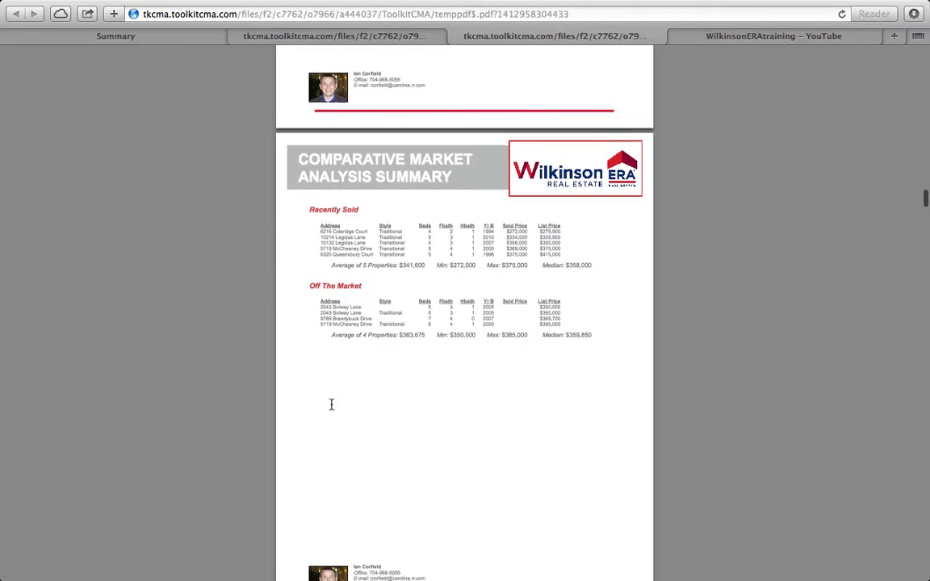
scroll(296, 439, "down", 5)
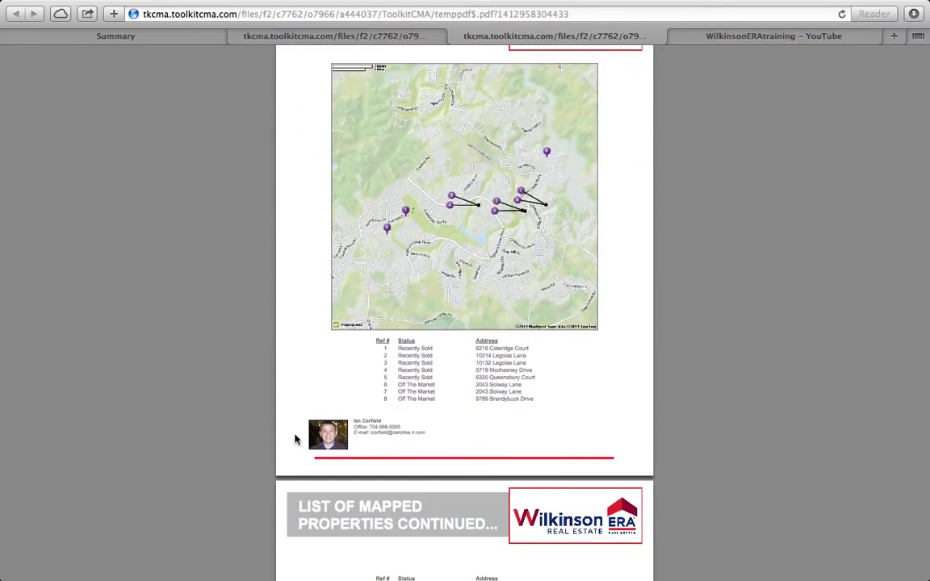
scroll(296, 439, "down", 10)
scroll(295, 439, "down", 8)
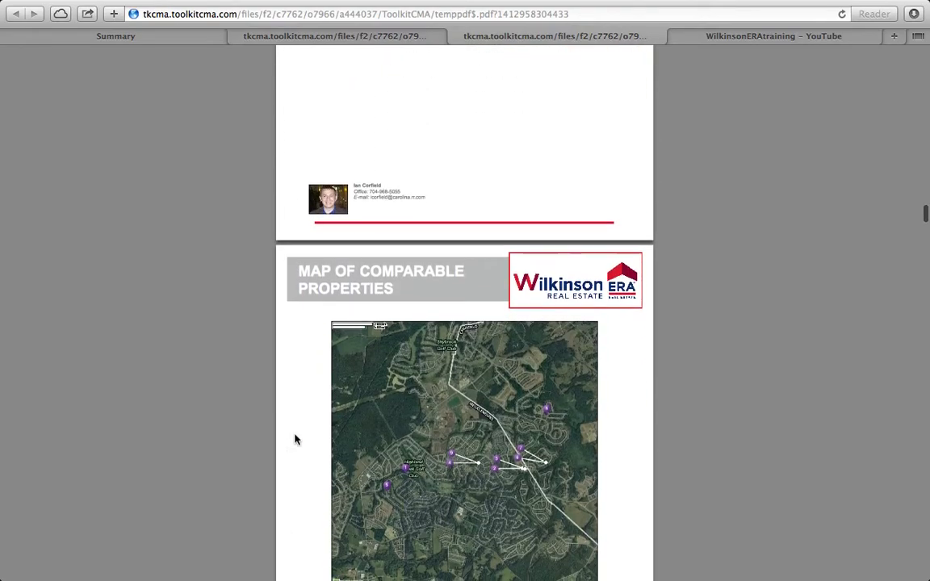
scroll(295, 439, "down", 8)
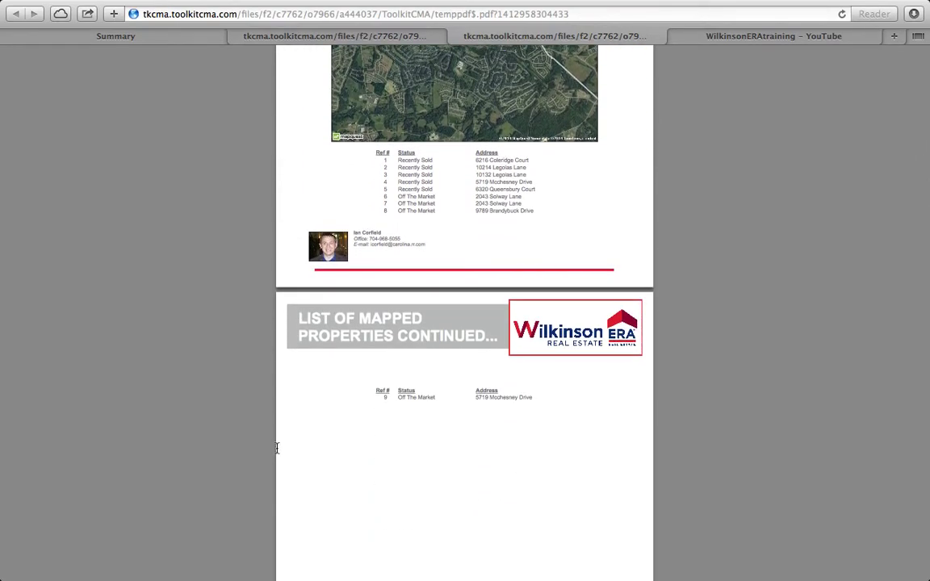
scroll(259, 464, "down", 10)
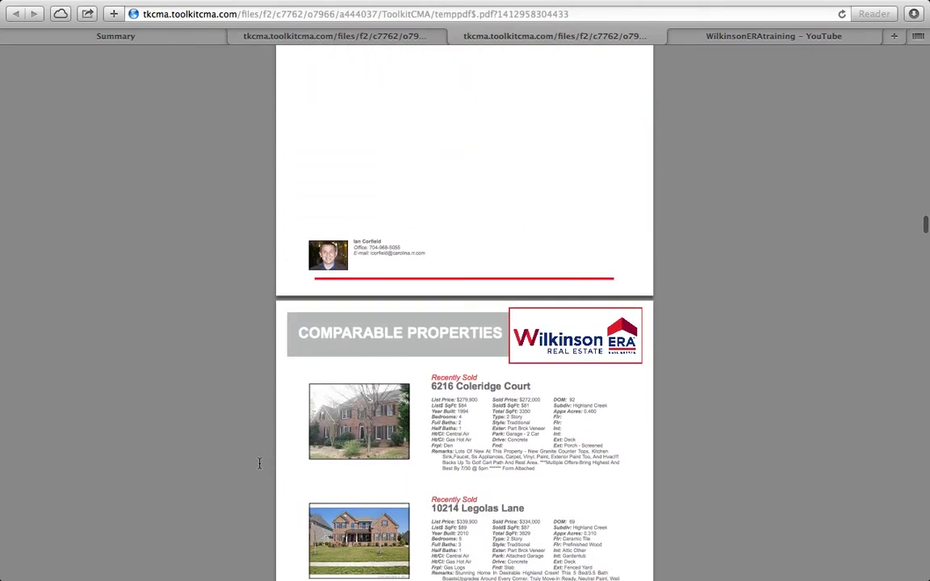
scroll(259, 463, "down", 4)
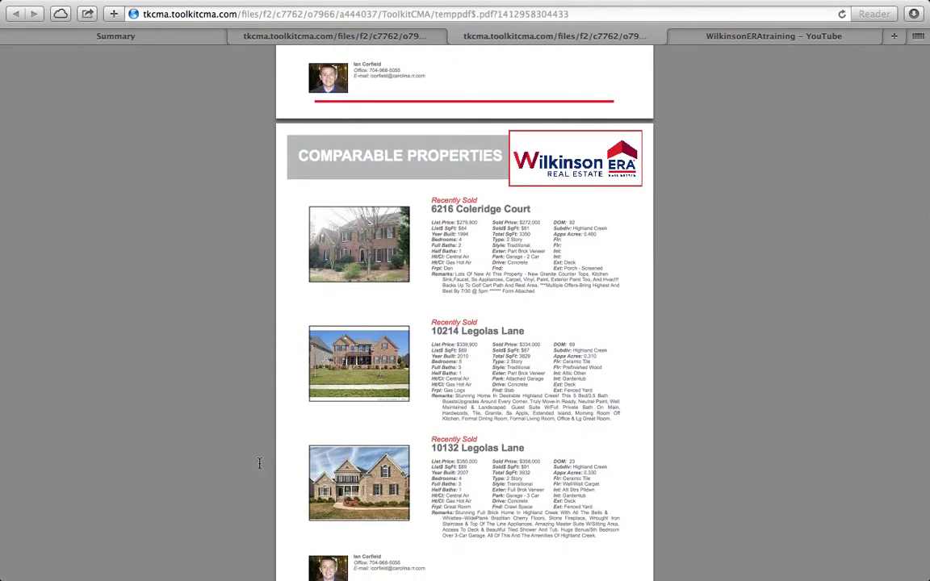
scroll(260, 464, "down", 2)
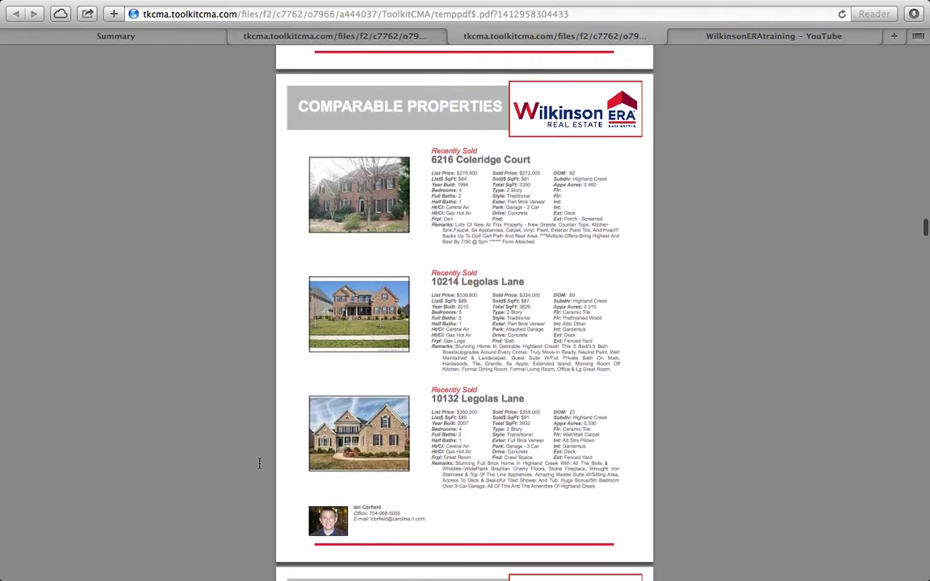
scroll(259, 464, "down", 20)
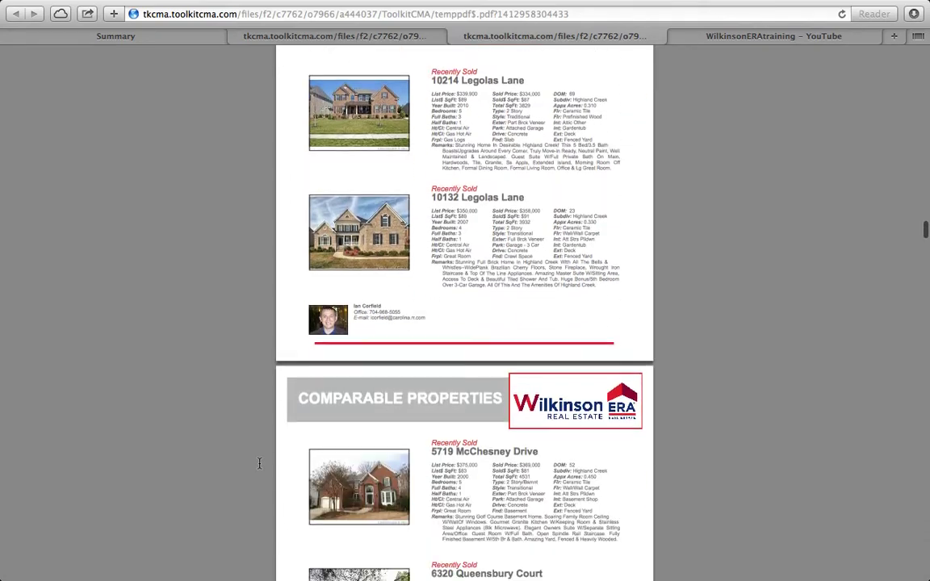
scroll(260, 464, "down", 10)
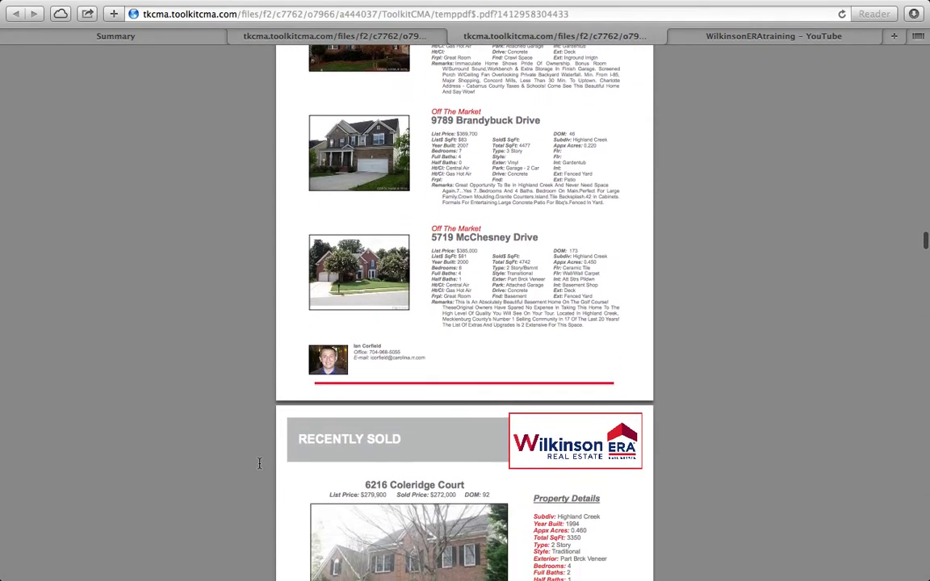
scroll(259, 464, "up", 2)
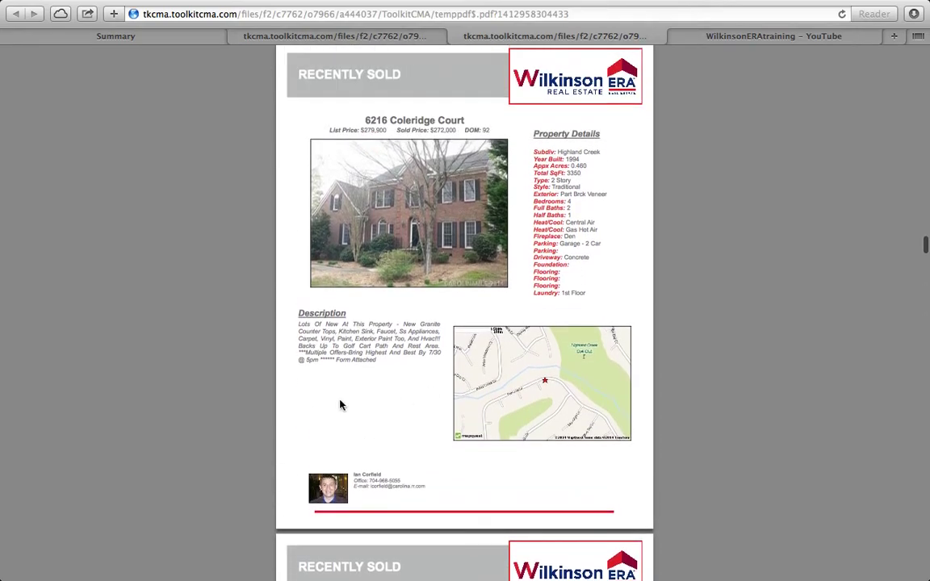
scroll(240, 440, "down", 7)
scroll(240, 440, "down", 6)
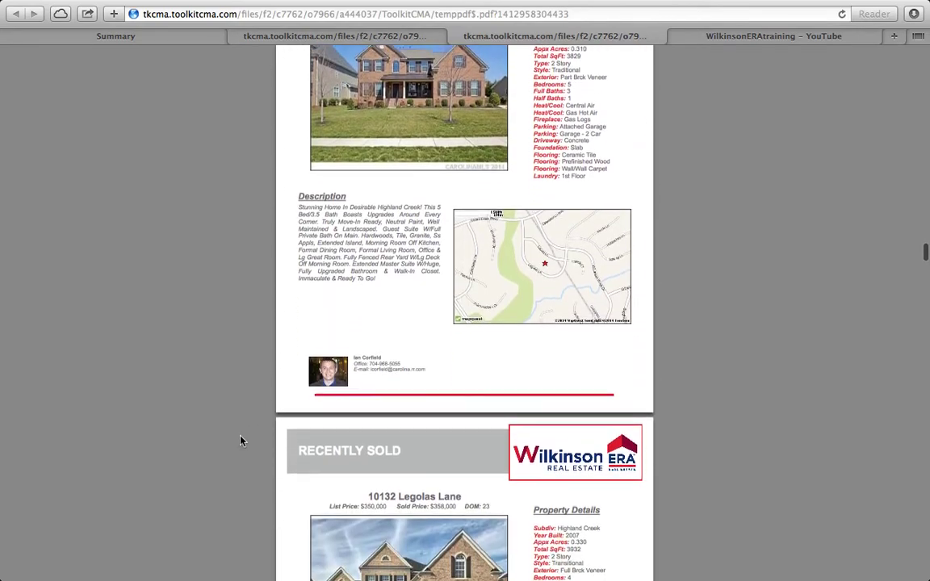
scroll(240, 440, "down", 20)
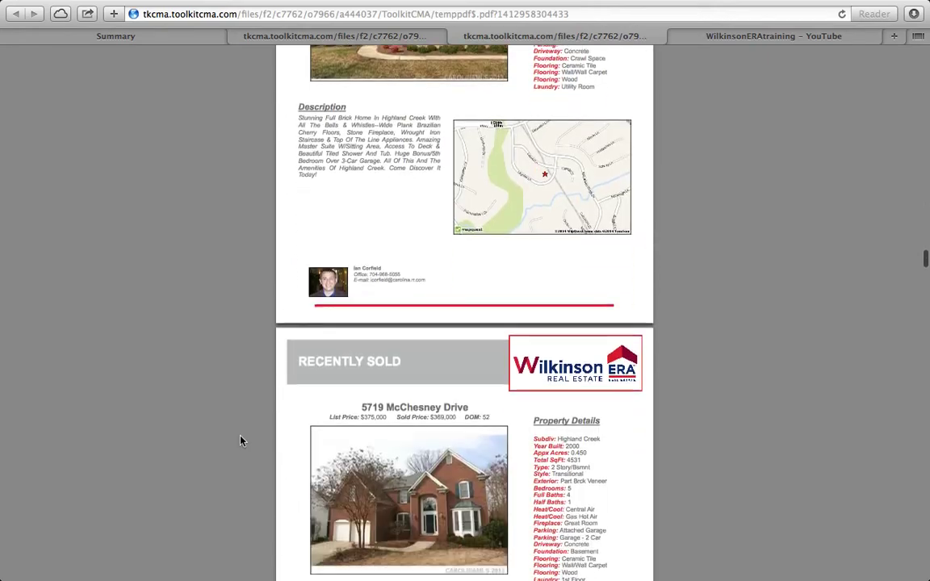
scroll(240, 440, "down", 14)
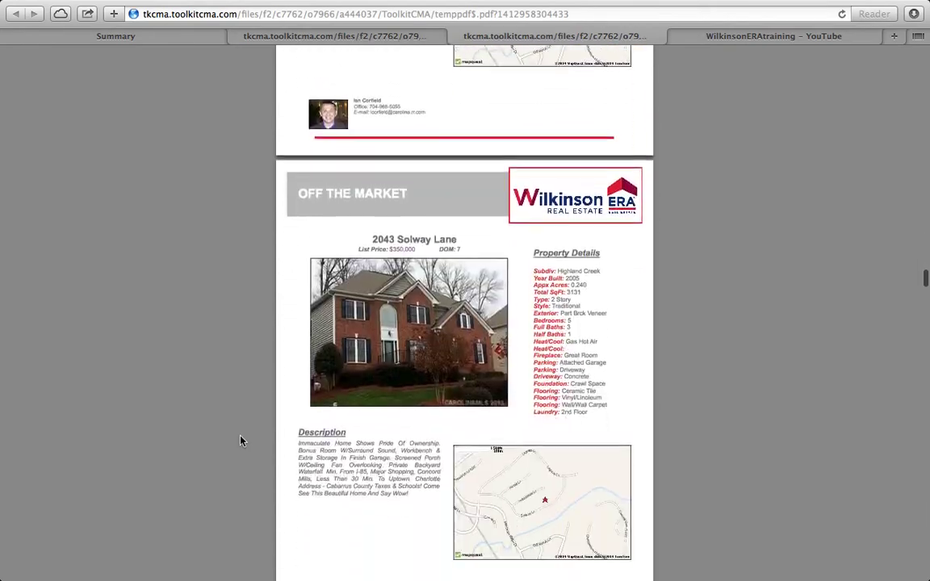
scroll(240, 440, "down", 20)
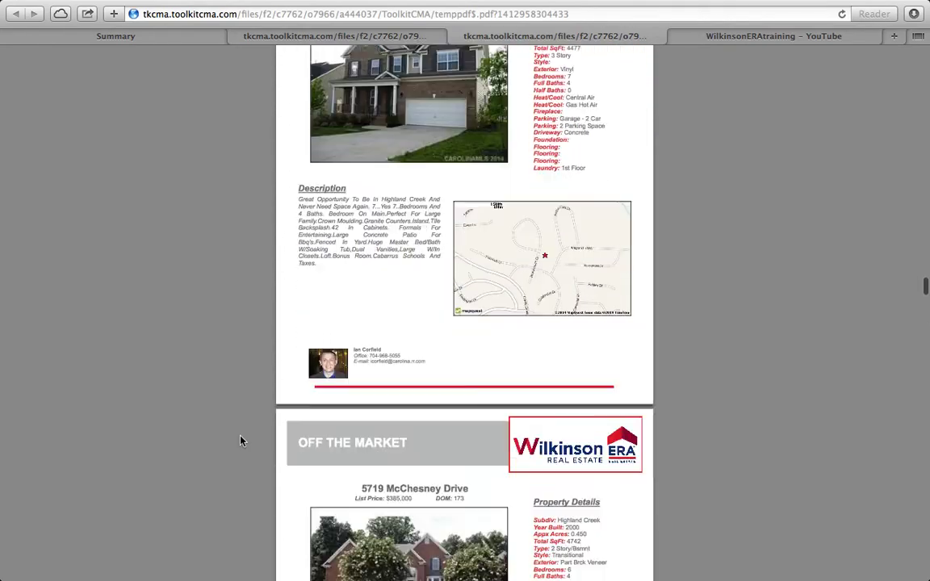
scroll(240, 440, "down", 20)
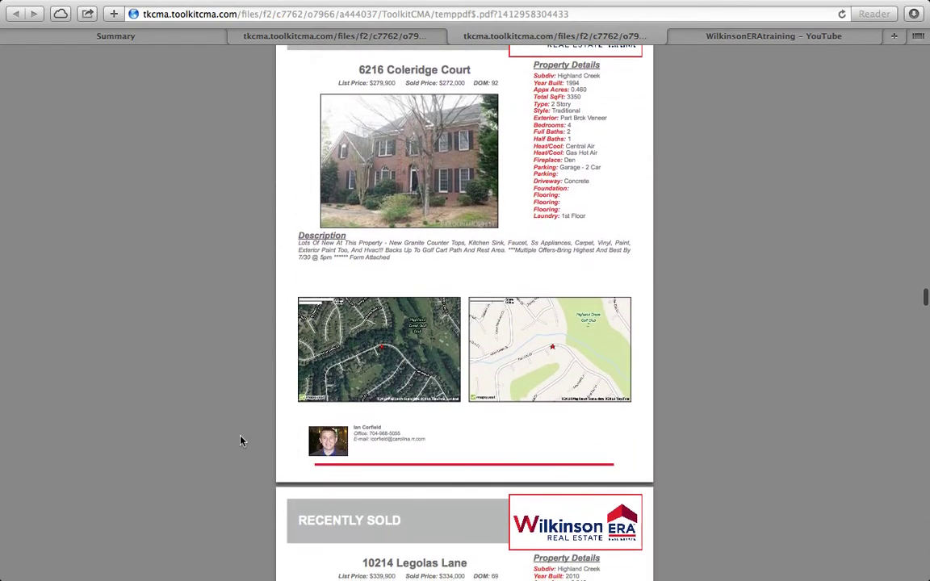
scroll(241, 440, "down", 20)
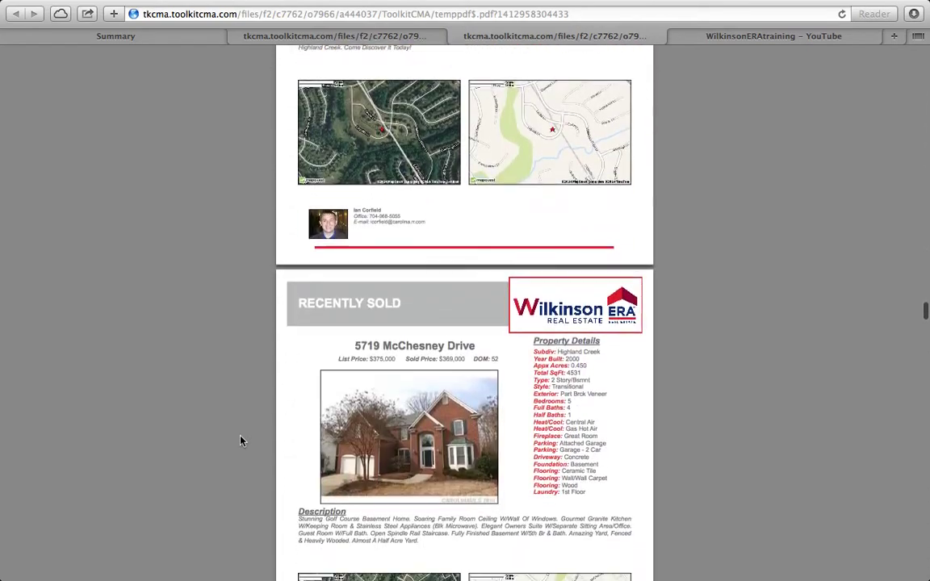
scroll(240, 440, "down", 14)
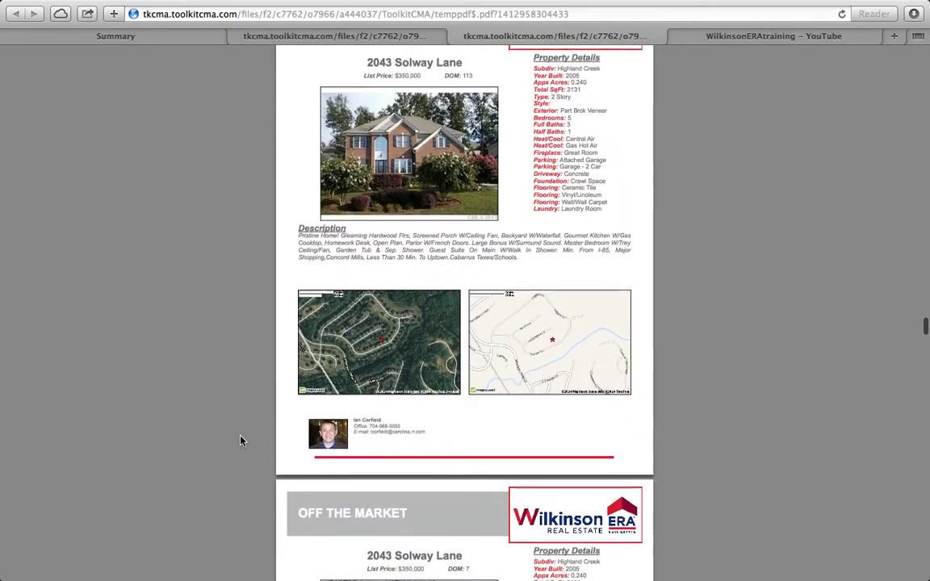
scroll(240, 440, "down", 20)
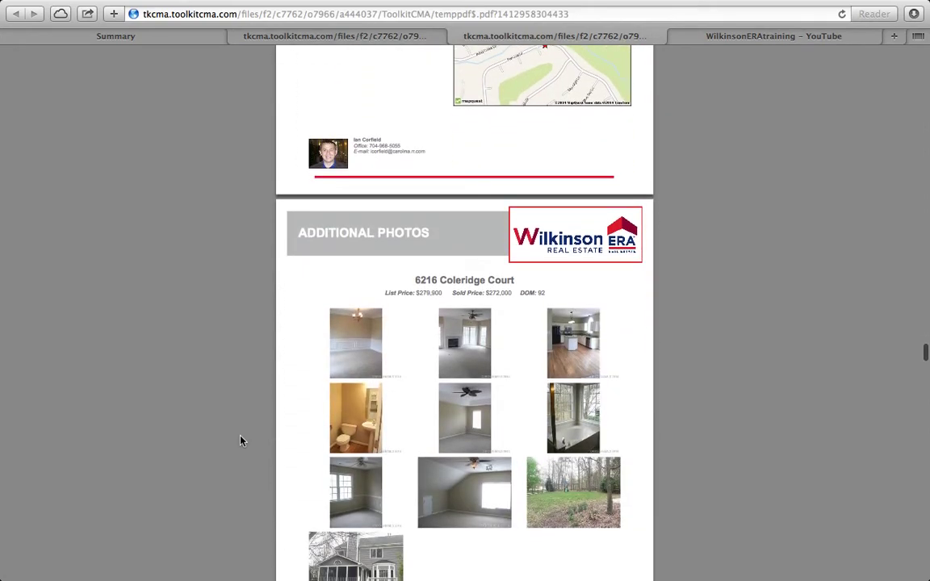
Continue past the Off the Market pages to the Comparative Market Analysis grid
scroll(241, 440, "up", 10)
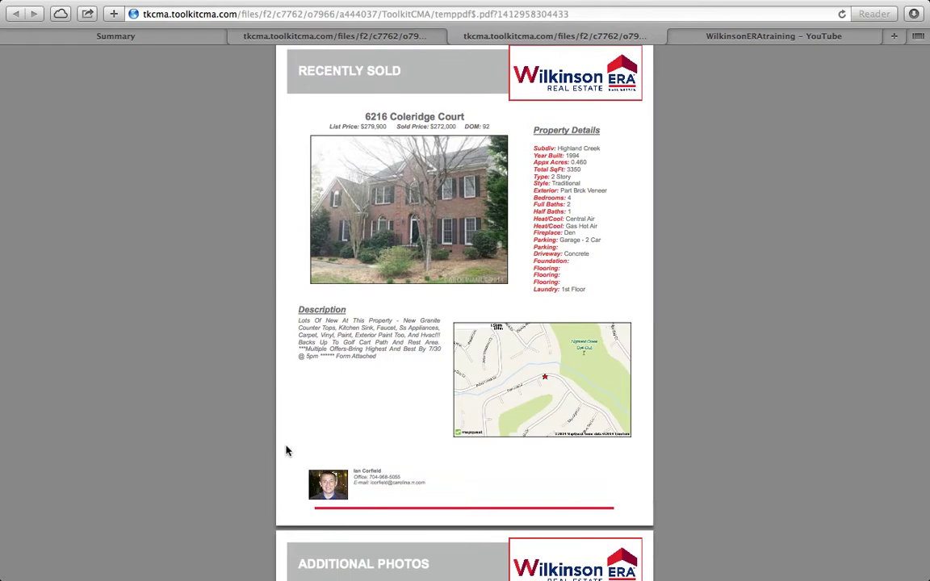
scroll(285, 450, "down", 10)
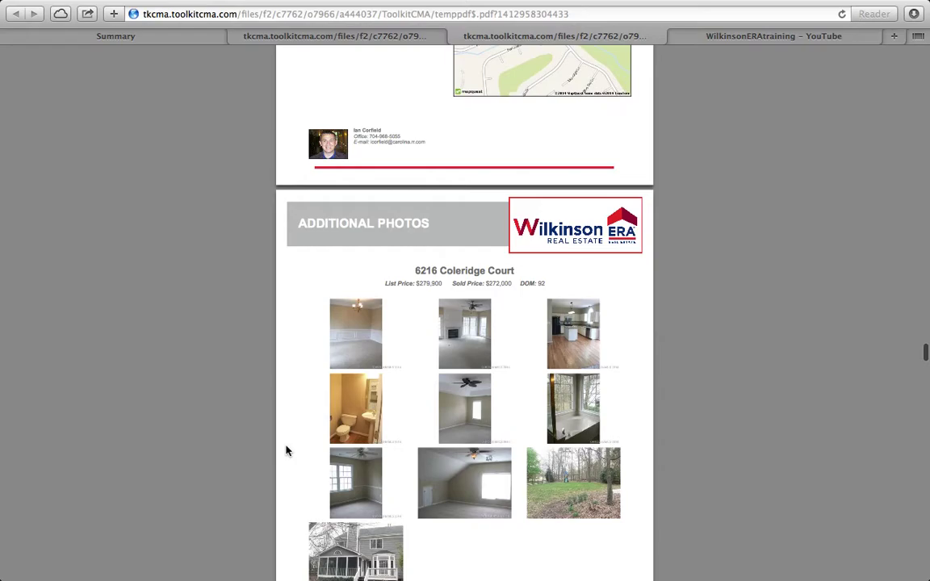
scroll(286, 450, "down", 4)
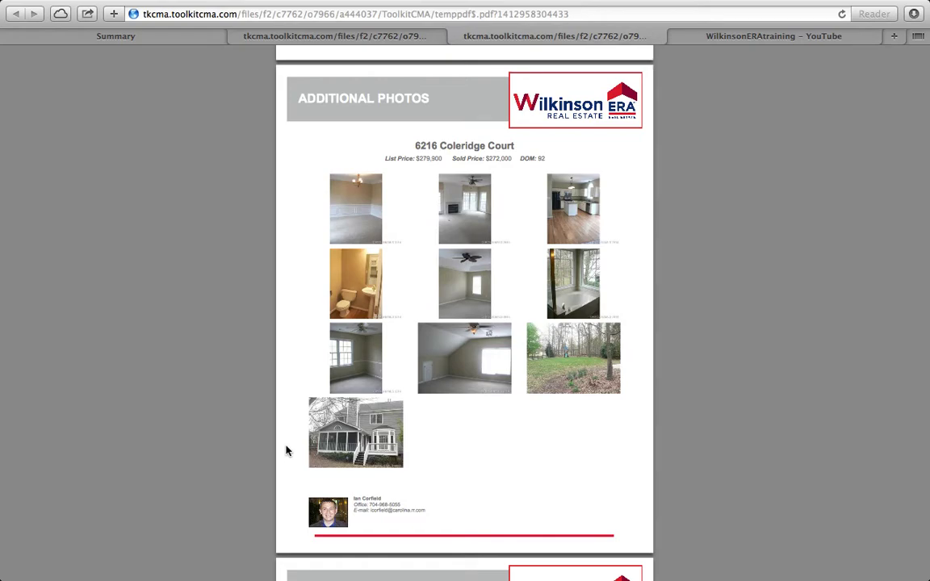
scroll(286, 451, "down", 10)
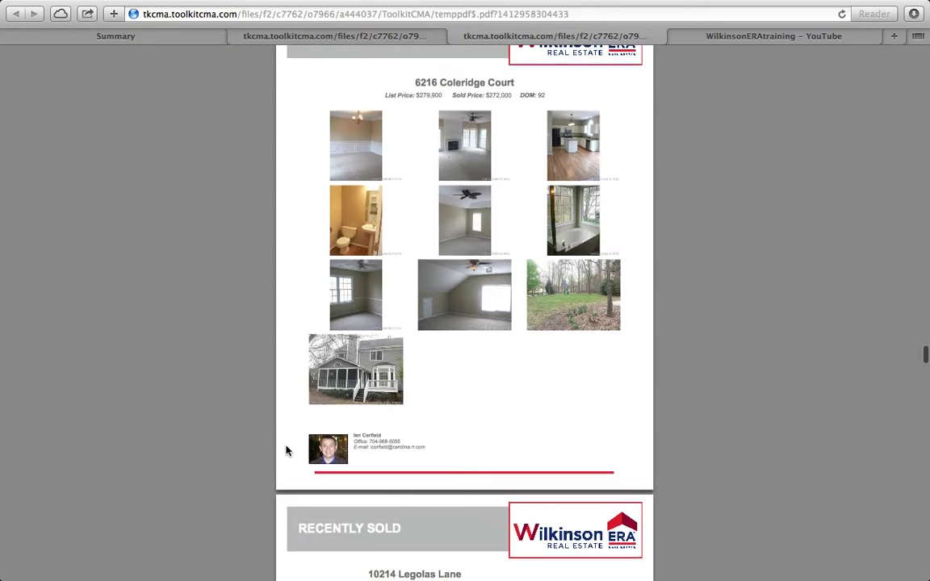
scroll(285, 450, "down", 5)
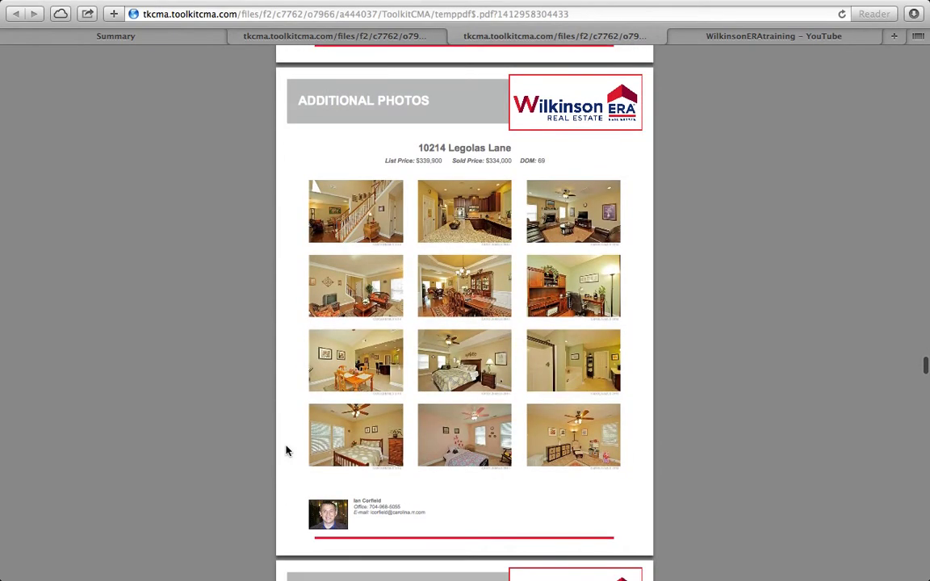
scroll(286, 451, "down", 4)
scroll(286, 451, "down", 10)
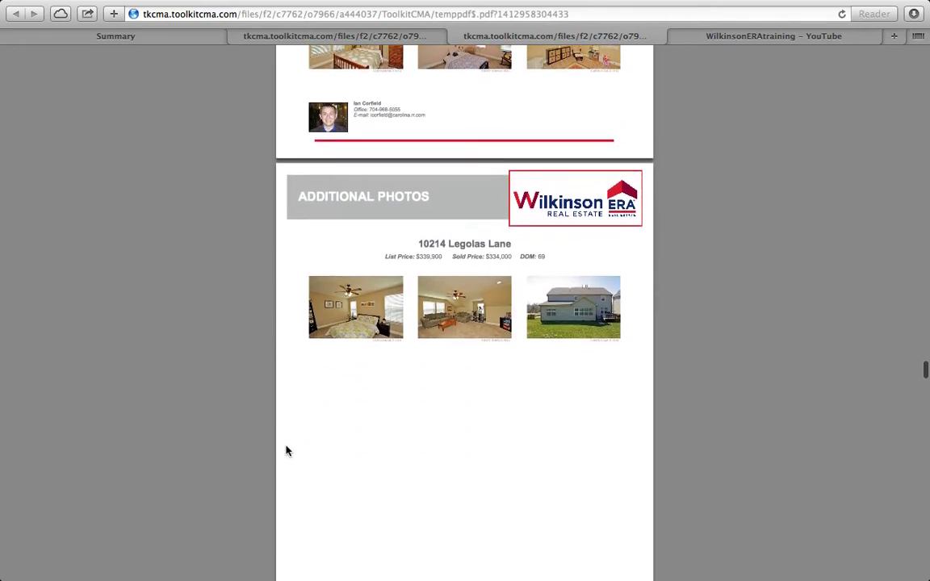
scroll(286, 450, "down", 10)
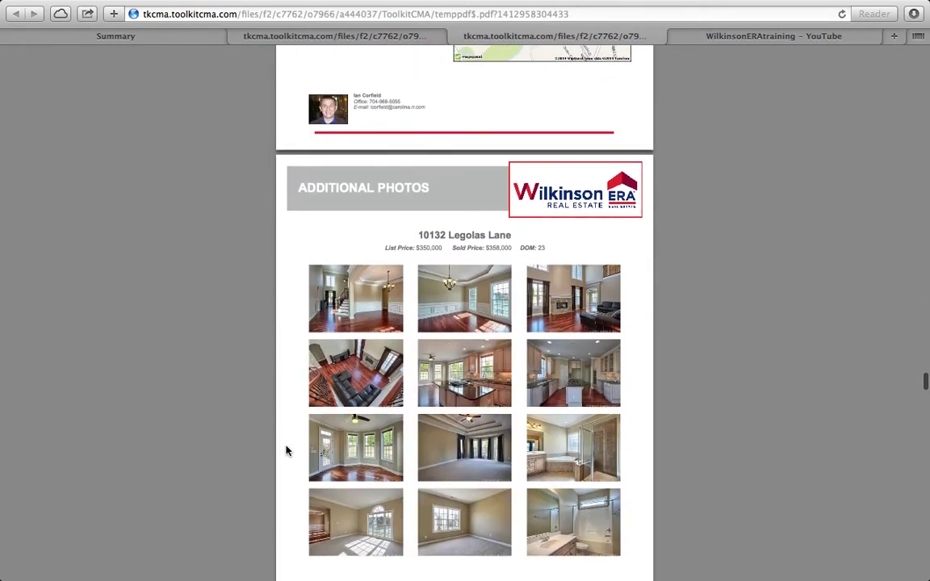
scroll(285, 451, "down", 15)
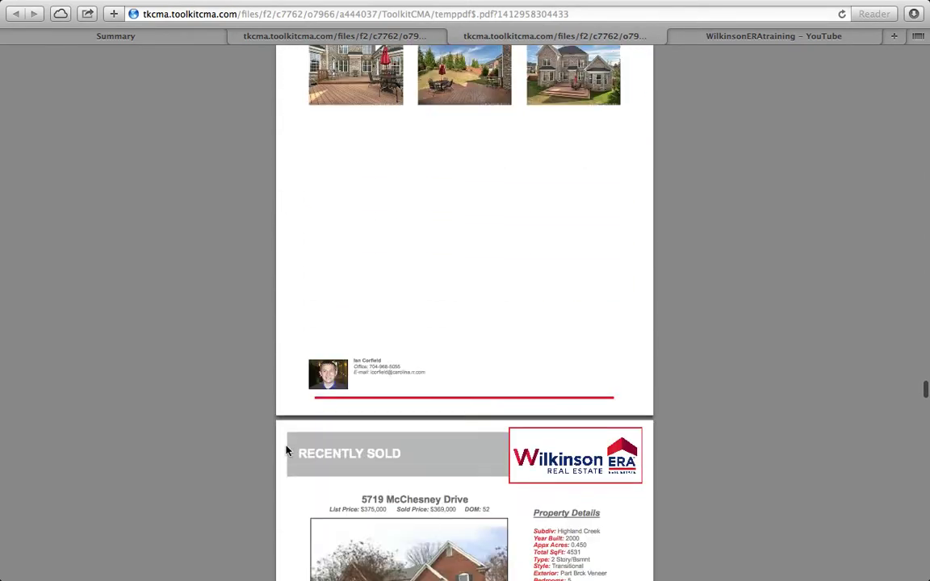
scroll(285, 450, "down", 20)
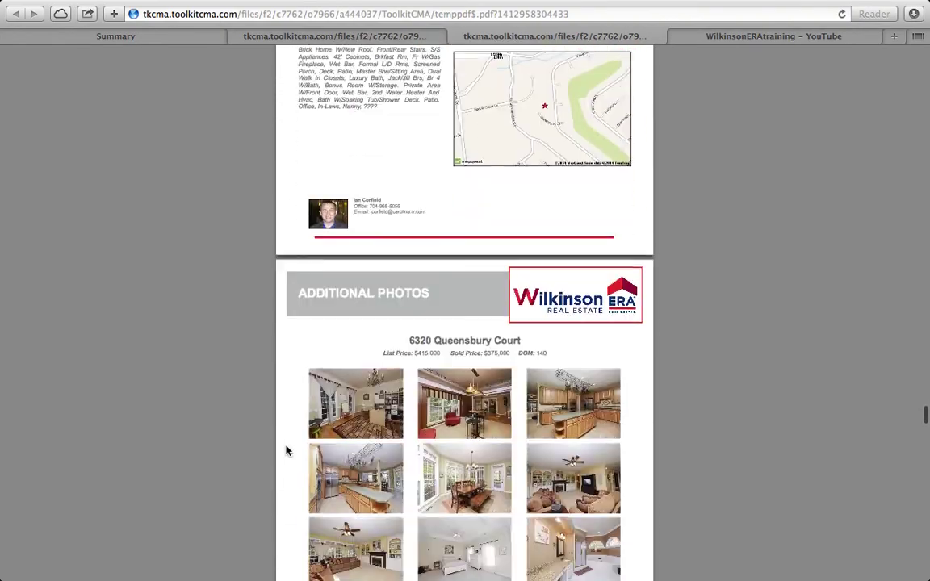
scroll(286, 451, "down", 20)
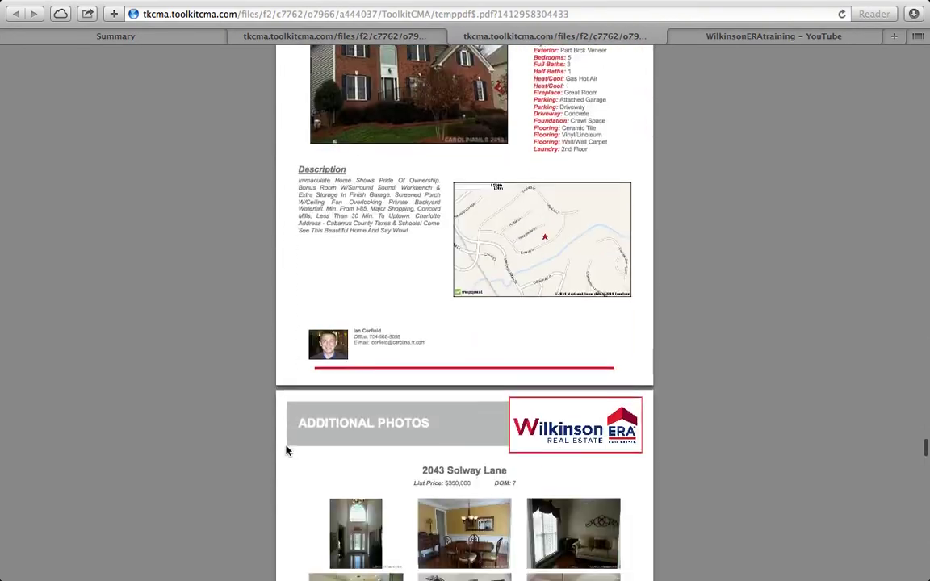
scroll(285, 451, "down", 20)
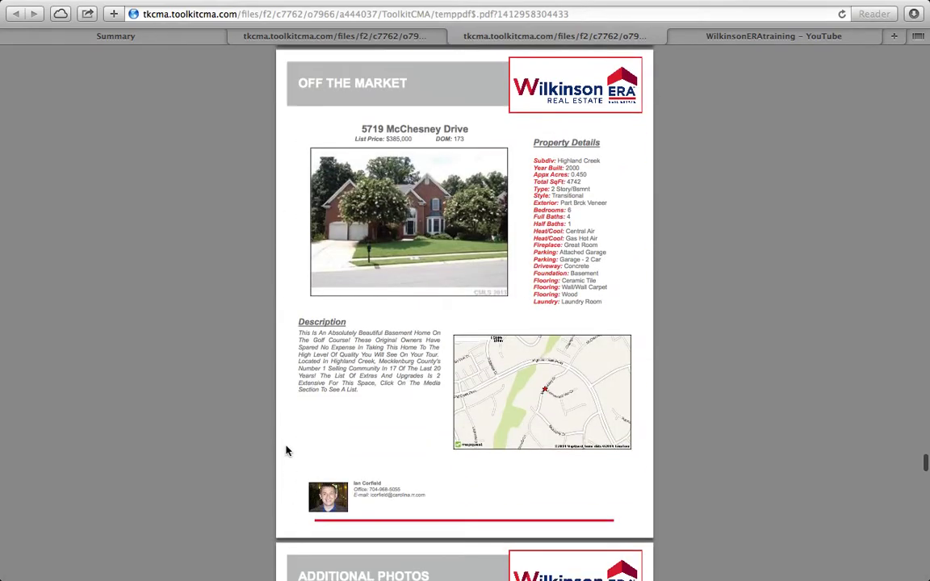
scroll(286, 450, "down", 20)
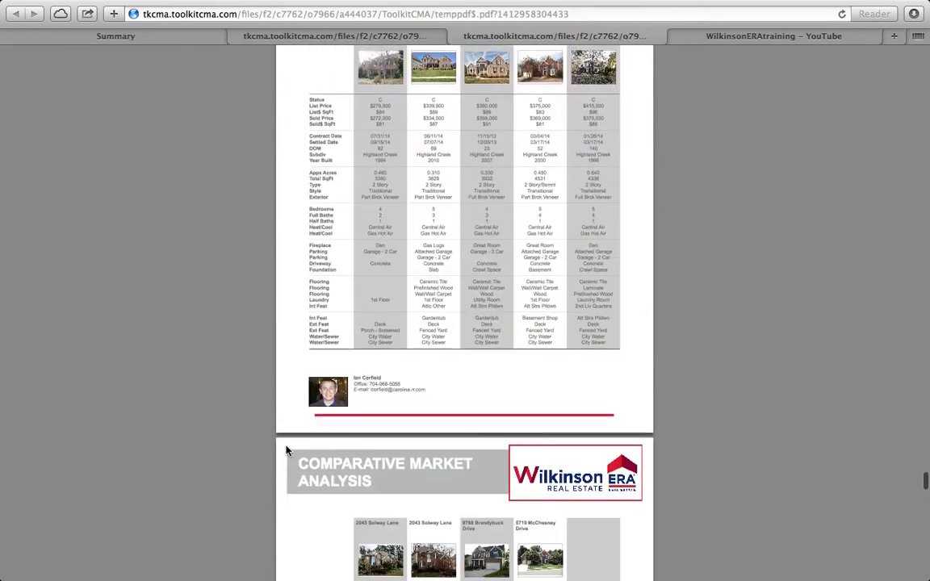
Scroll through the CMA grids, status graphs and statistics to the $339,500–$349,800 pricing page
scroll(286, 451, "down", 10)
scroll(286, 451, "up", 12)
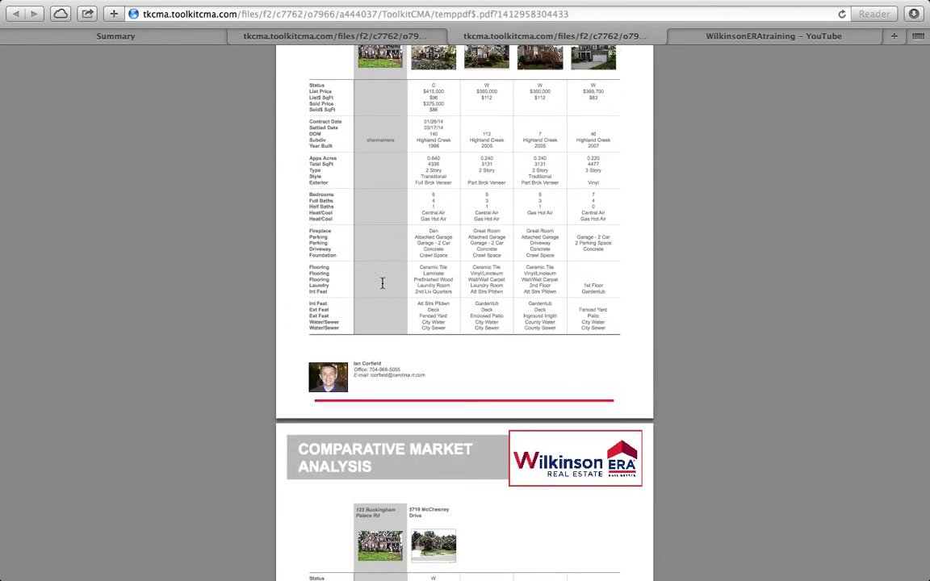
scroll(266, 438, "down", 5)
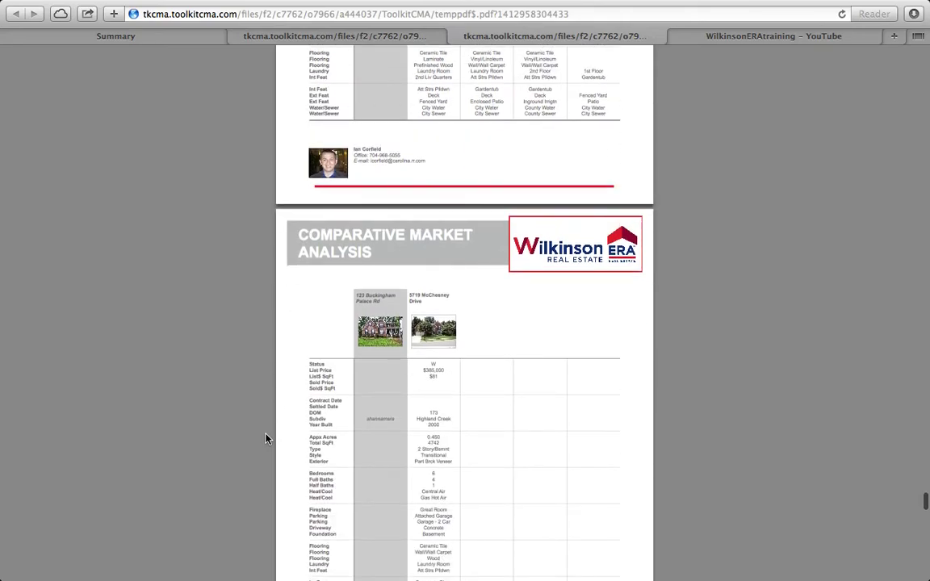
scroll(266, 439, "up", 15)
scroll(266, 439, "down", 7)
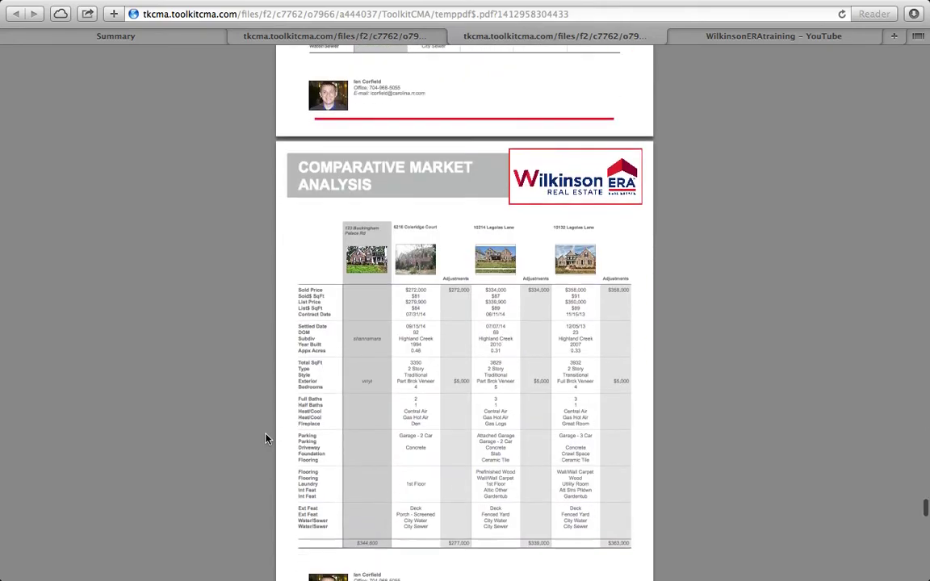
scroll(267, 438, "down", 2)
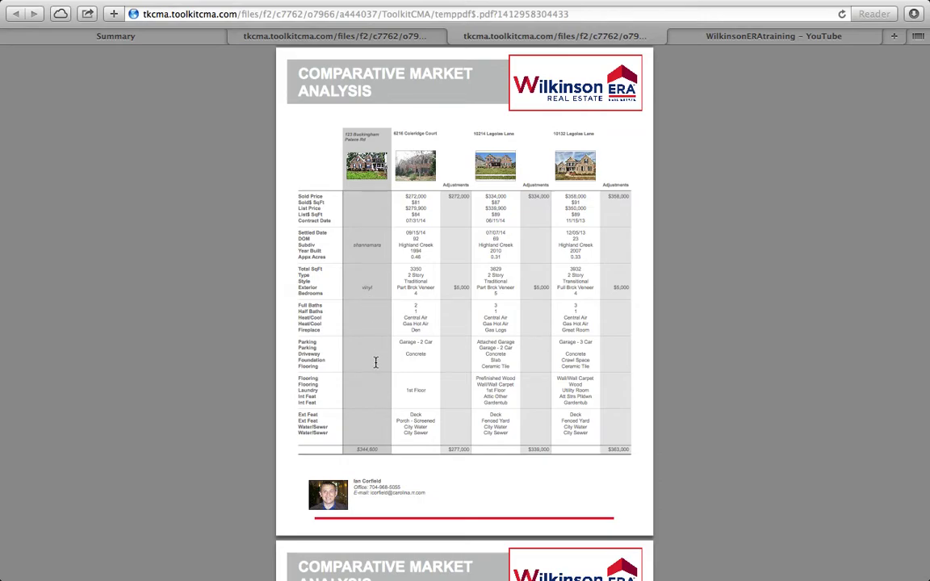
scroll(376, 363, "down", 10)
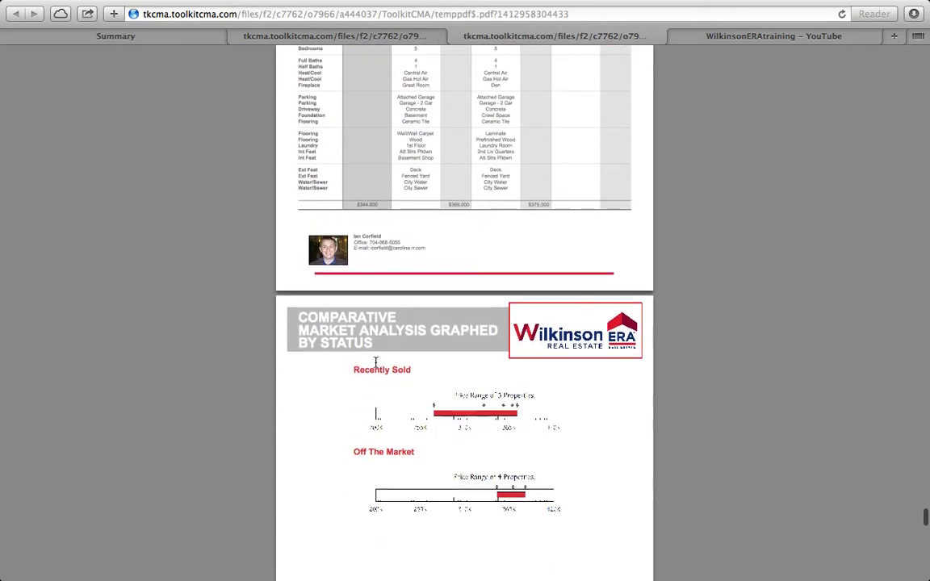
scroll(376, 363, "down", 3)
scroll(375, 363, "down", 11)
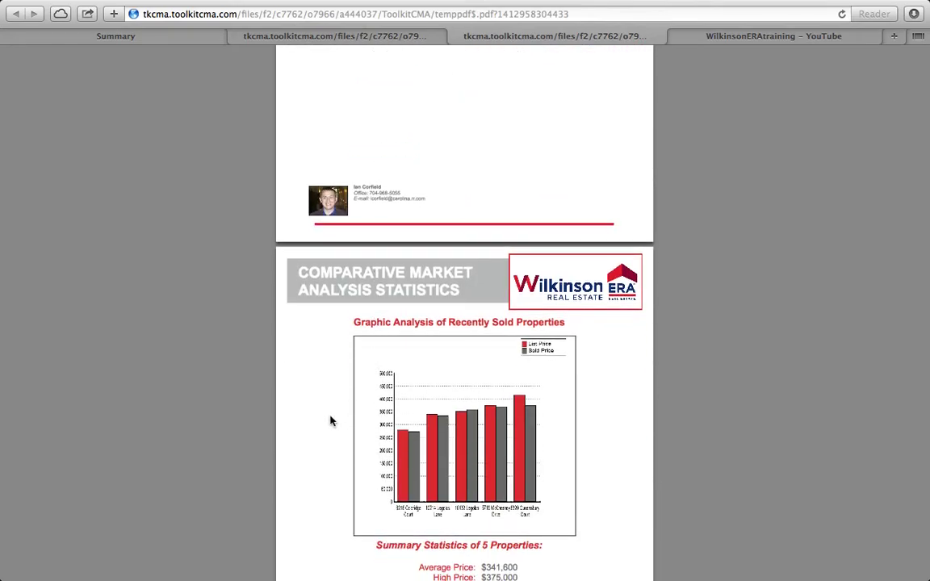
scroll(331, 421, "down", 5)
scroll(329, 420, "down", 17)
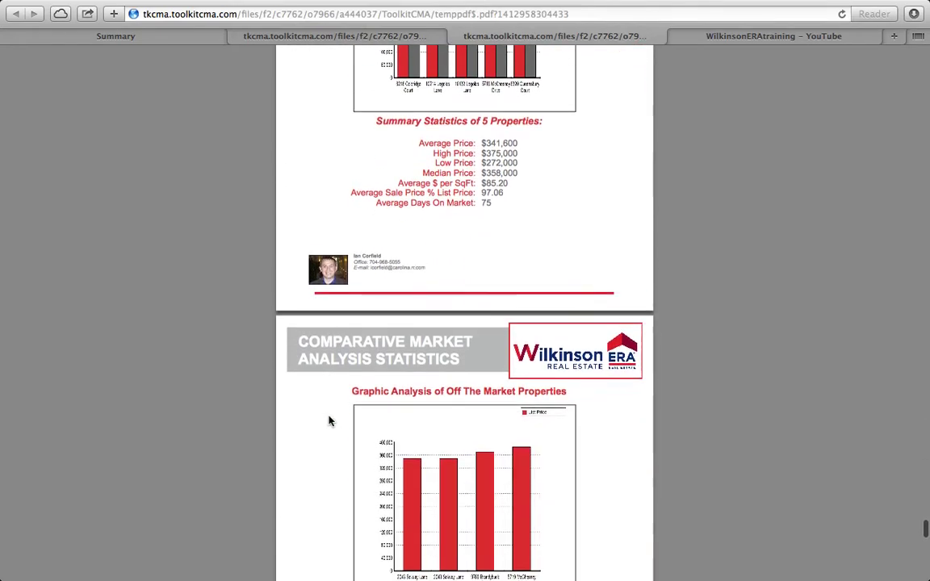
scroll(329, 420, "down", 4)
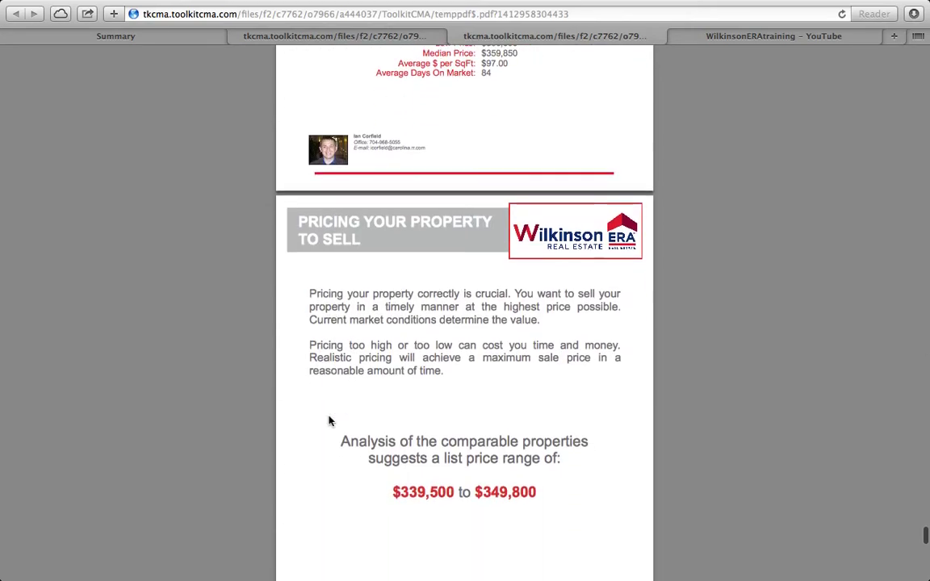
Scroll past Pricing Strategy, Marketing Plan, Resume and Customer References to In Conclusion
scroll(329, 420, "down", 3)
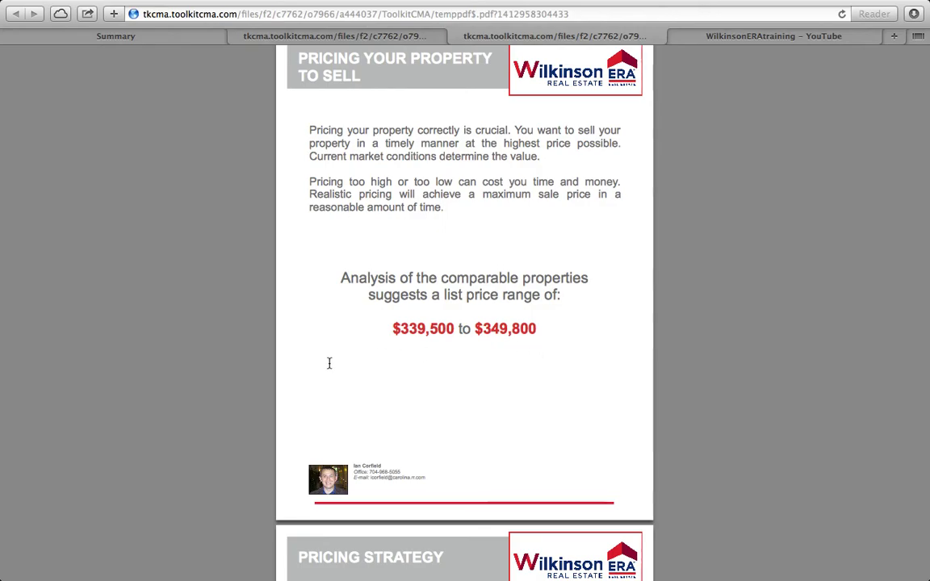
scroll(327, 368, "down", 10)
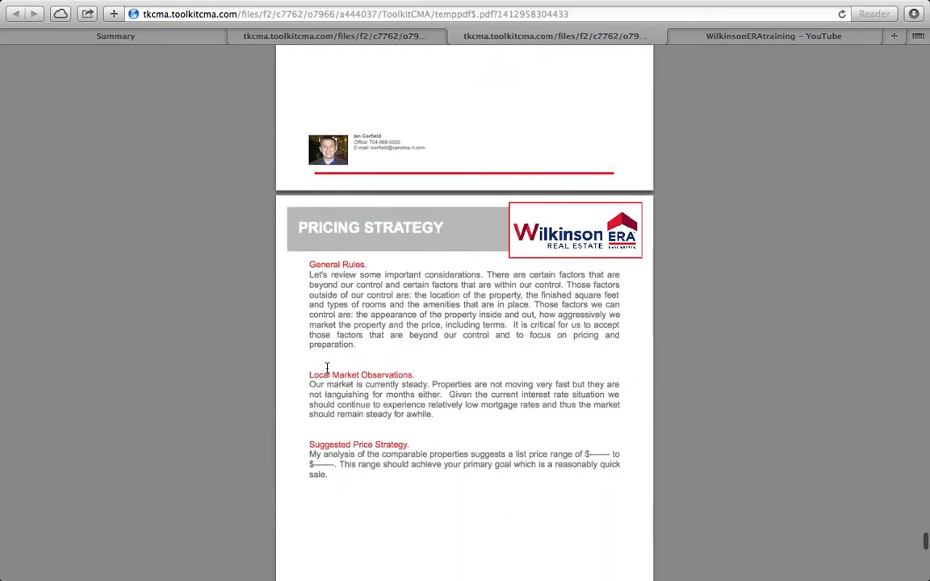
scroll(327, 369, "down", 5)
scroll(327, 368, "down", 10)
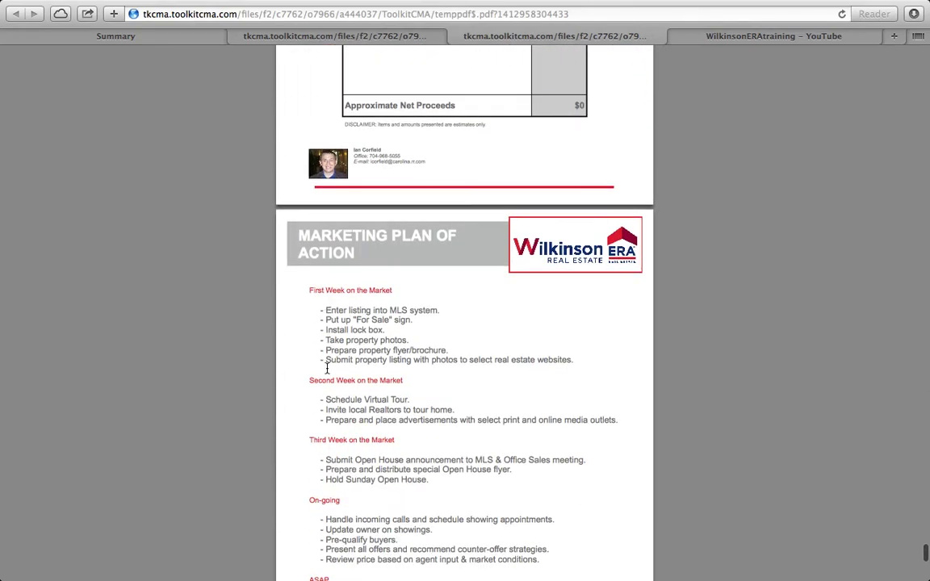
scroll(327, 368, "down", 6)
scroll(327, 368, "down", 15)
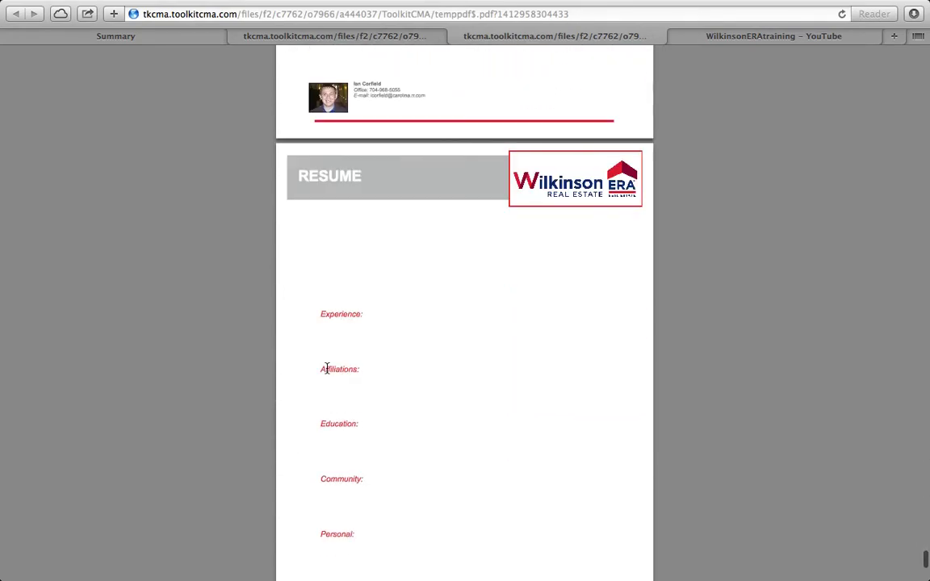
scroll(327, 368, "down", 15)
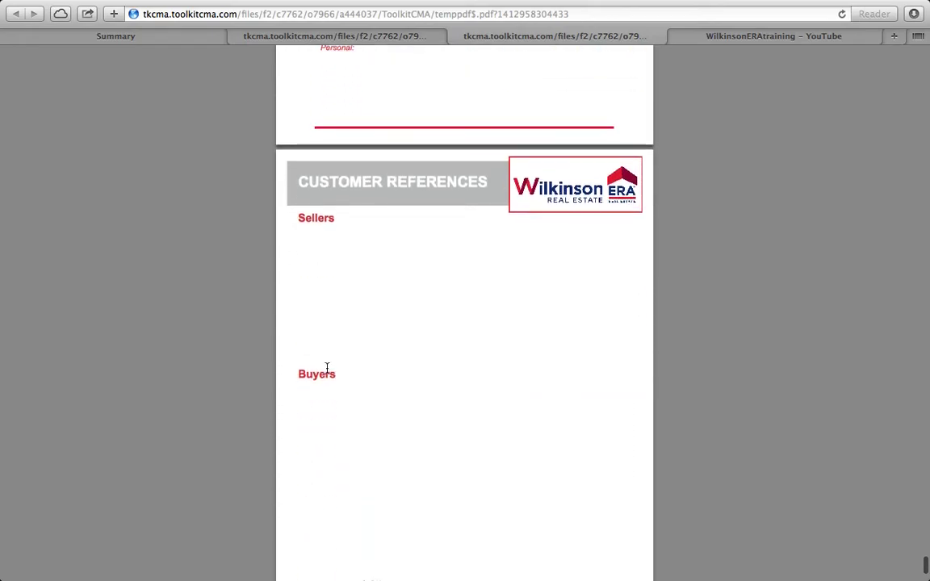
scroll(327, 368, "down", 1)
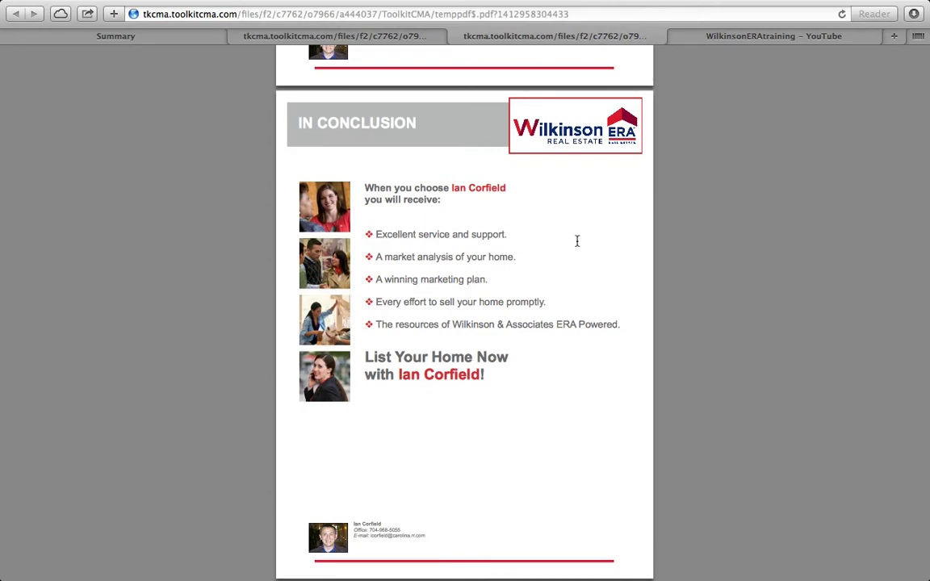
Close the PDF and bring up Save Presentation from the Summary tab
left_click(456, 37)
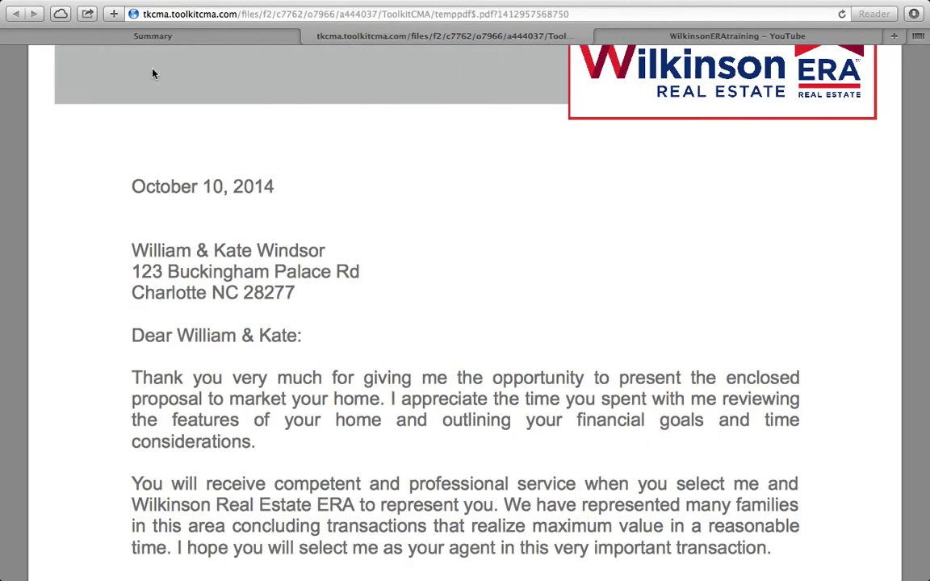
left_click(196, 34)
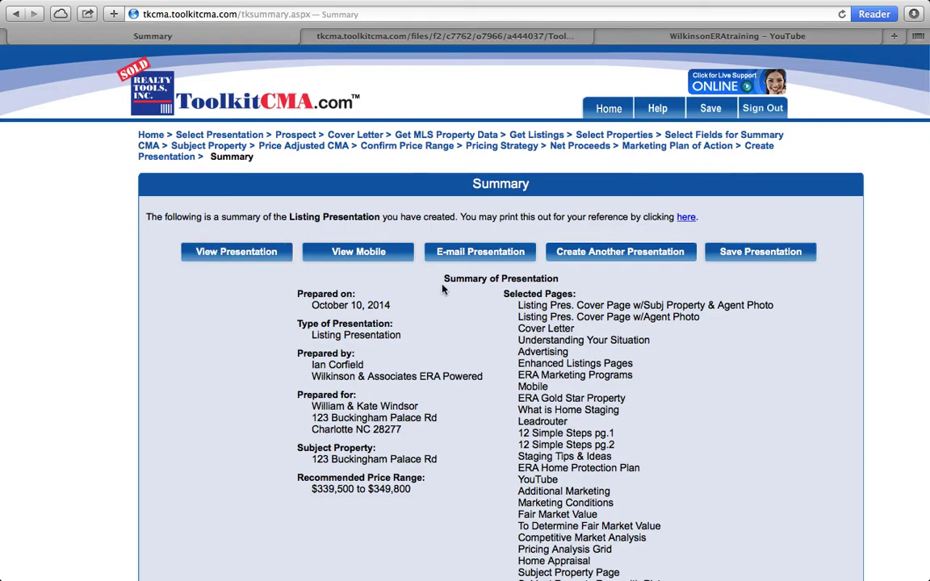
left_click(723, 256)
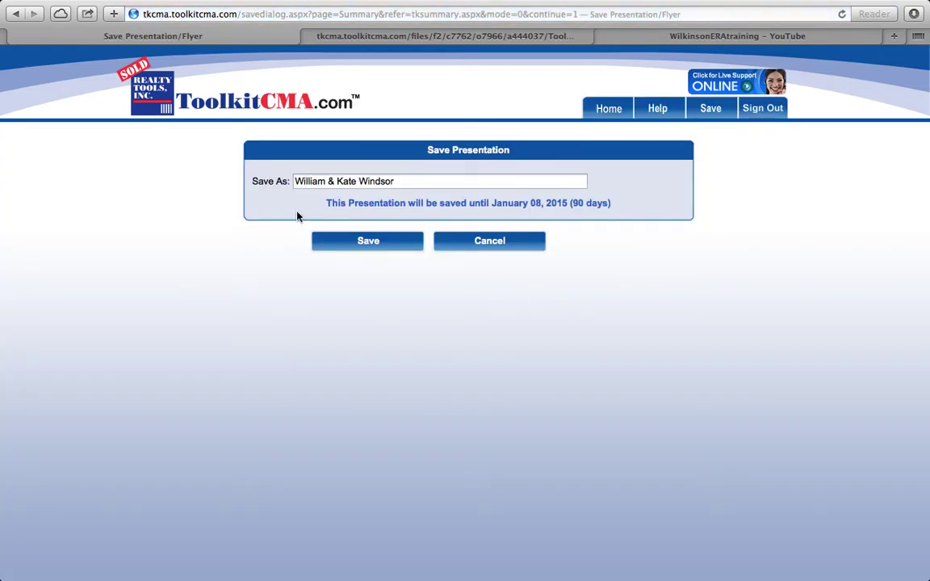
Save the presentation under the prefilled sellers' names for 90 days
left_click(353, 246)
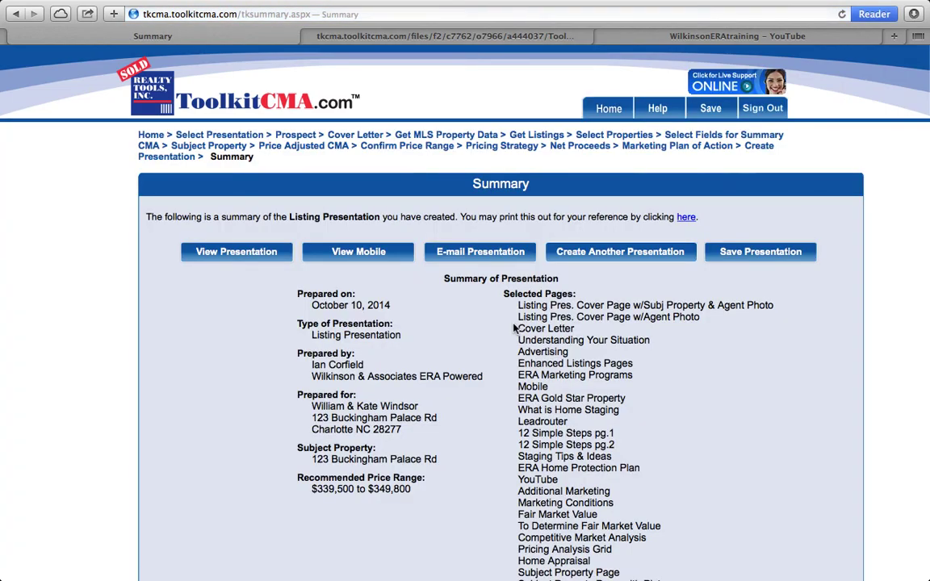
Go Home and open Presentations to see the saved 10/10/2014 listing presentation
left_click(608, 108)
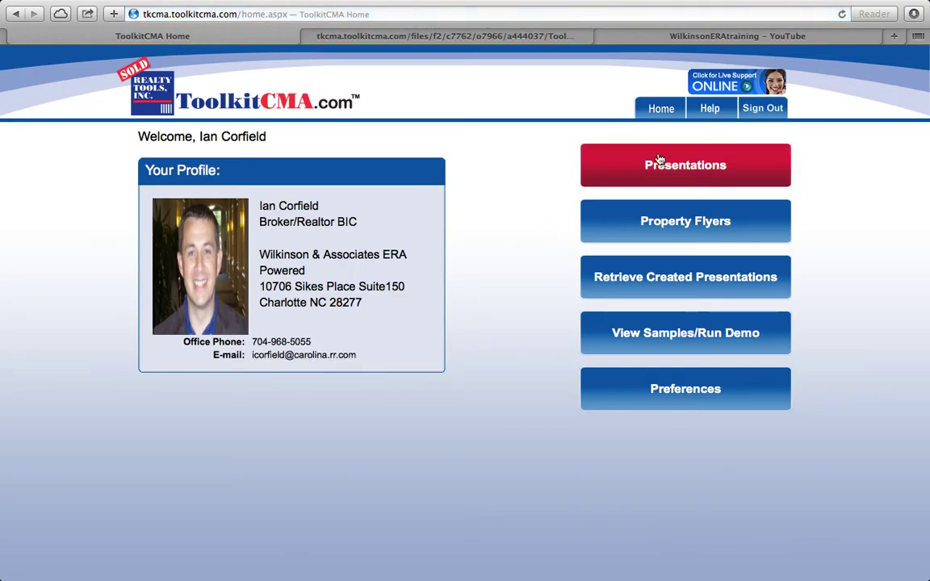
left_click(666, 166)
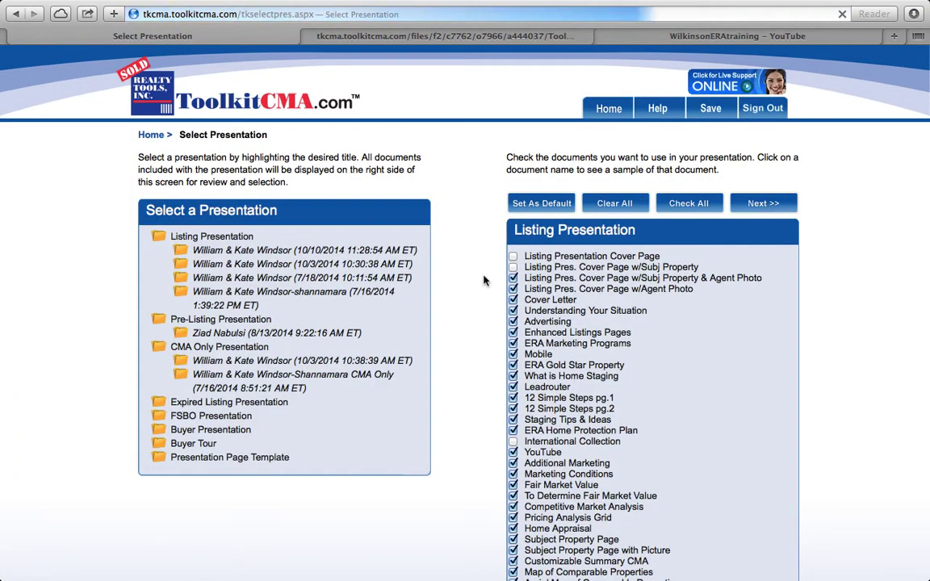